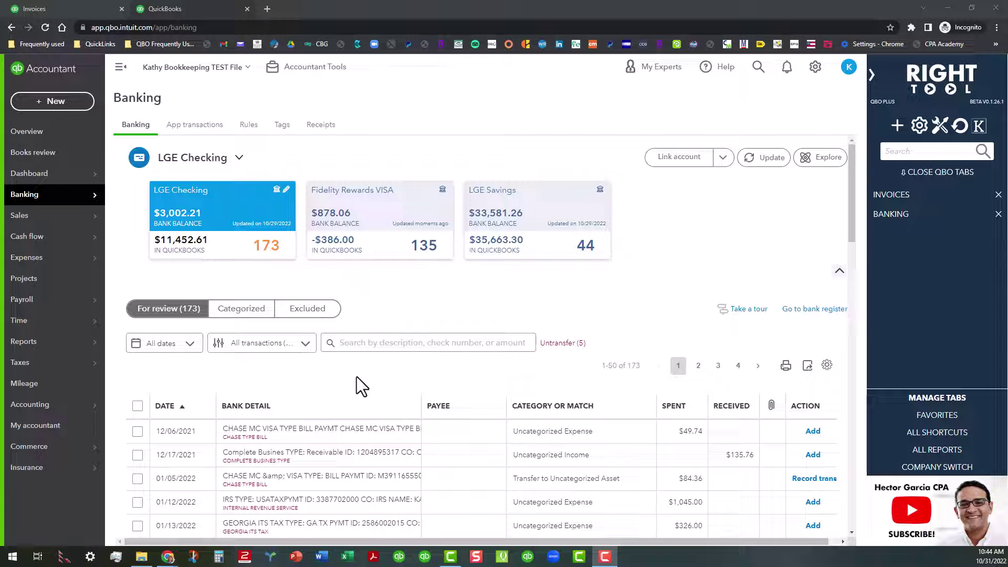
Expand the 01/26/2022 $2,775.00 Intuit deposit to show its Uncategorized Income categorize form.
scroll(357, 376, "down", 3)
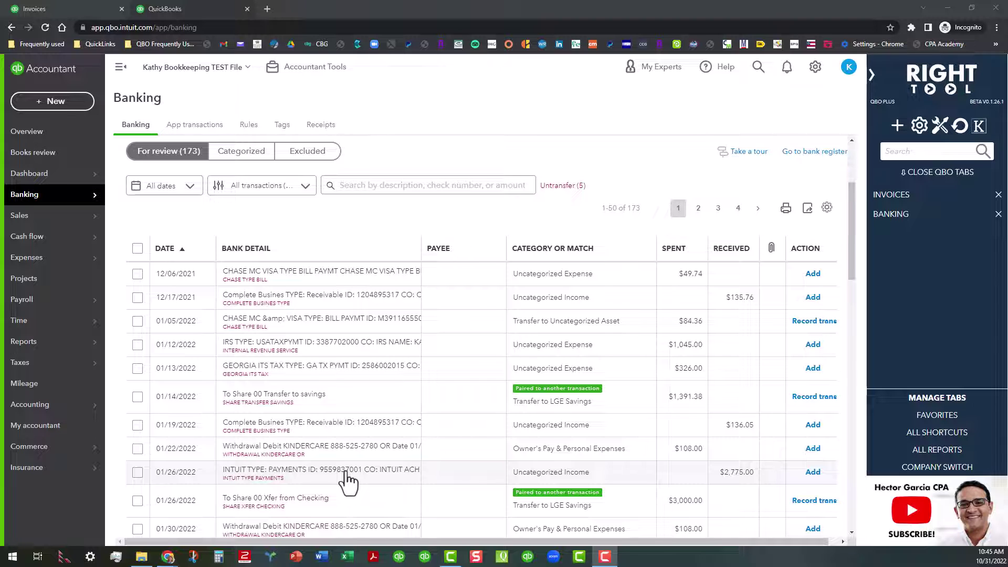
left_click(347, 473)
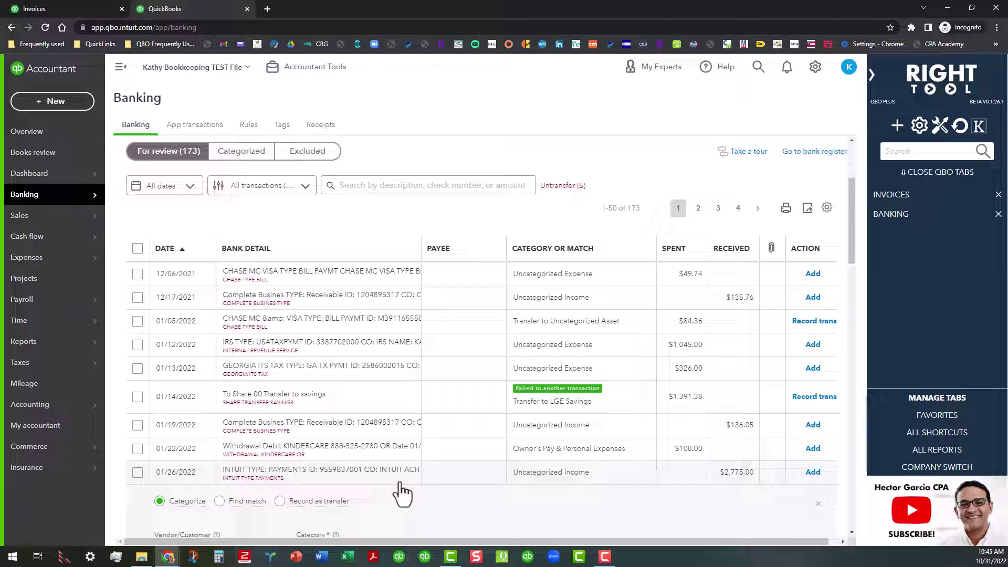
scroll(407, 457, "down", 2)
scroll(441, 430, "down", 2)
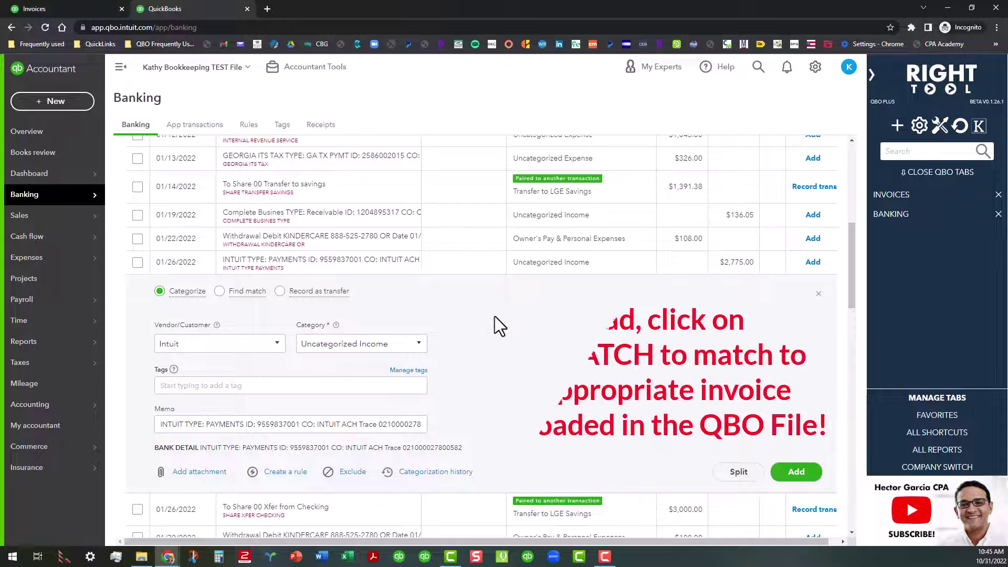
Match the $2,775.00 deposit to invoice 2022-003 with Find match and save it.
left_click(221, 292)
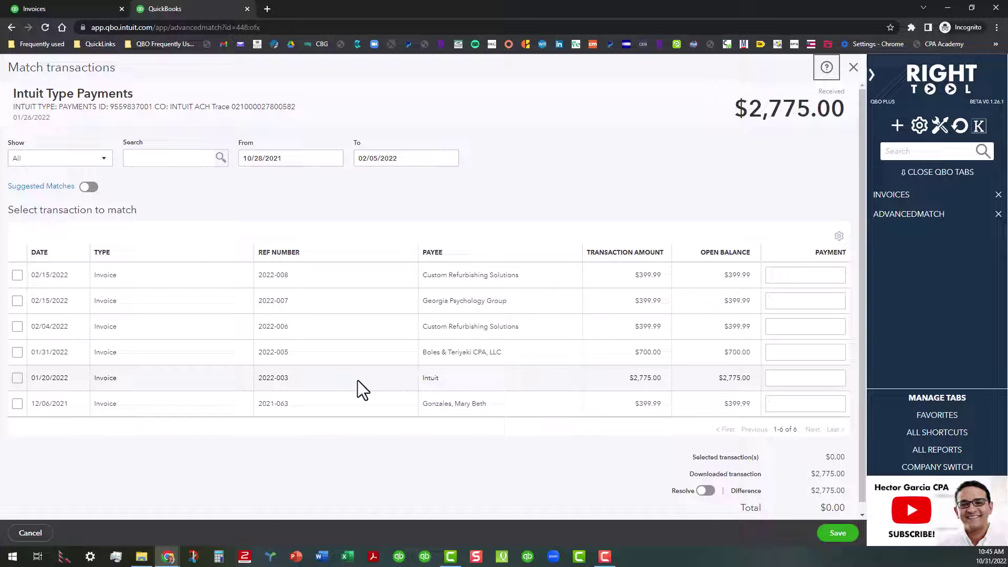
left_click(88, 188)
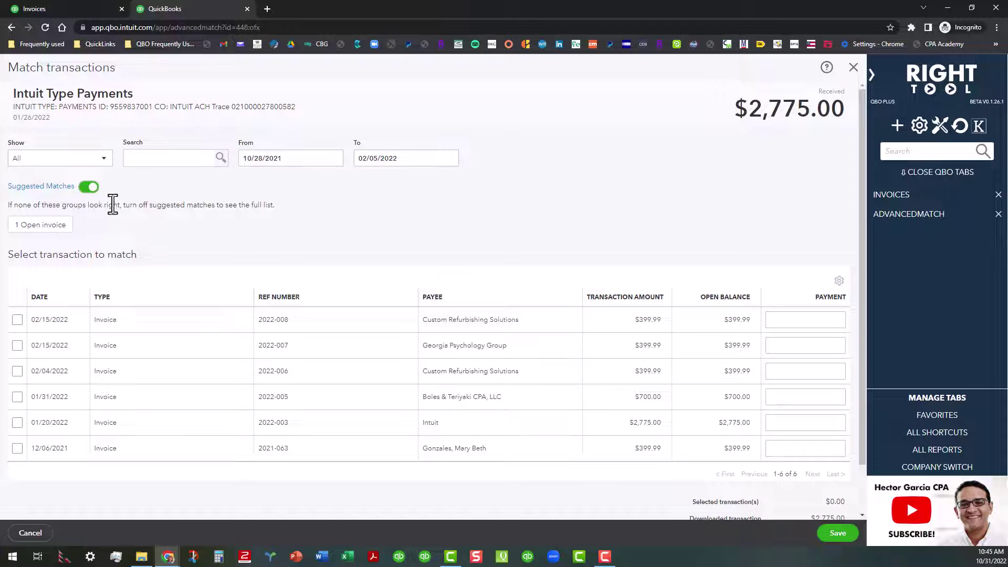
left_click(88, 187)
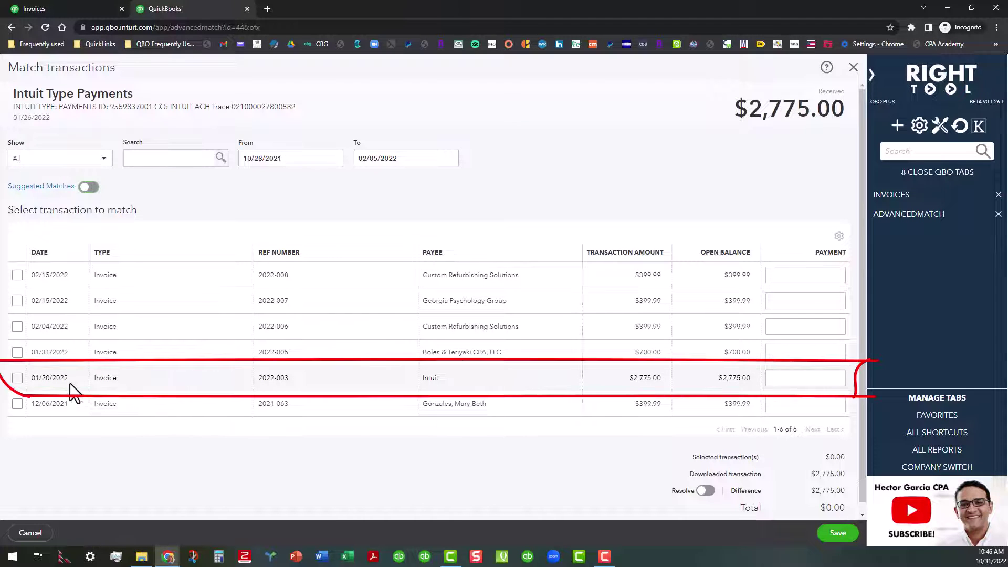
left_click(18, 378)
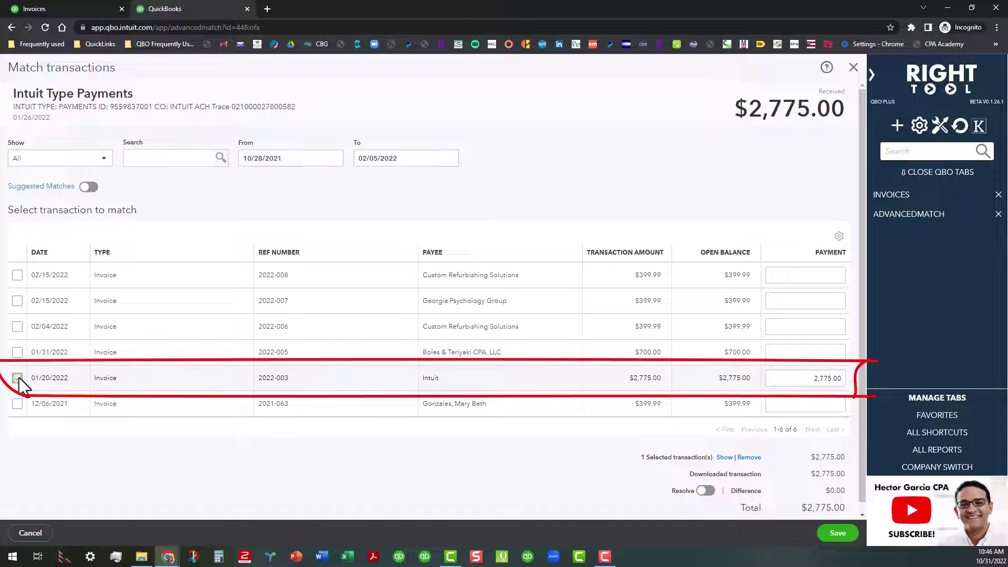
left_click(837, 536)
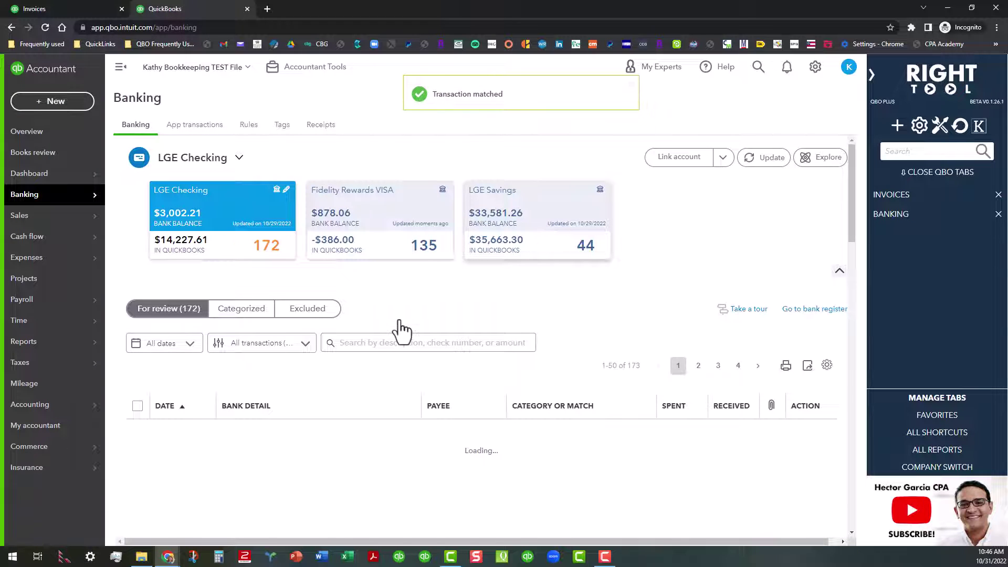
List the 180 Categorized transactions sorted by date, oldest first, and scroll through them.
left_click(246, 313)
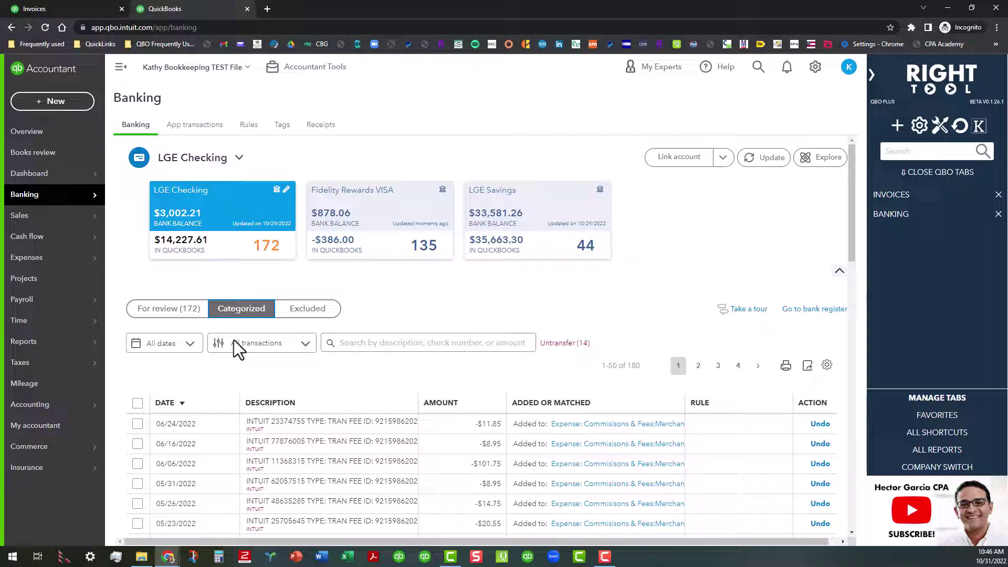
left_click(203, 402)
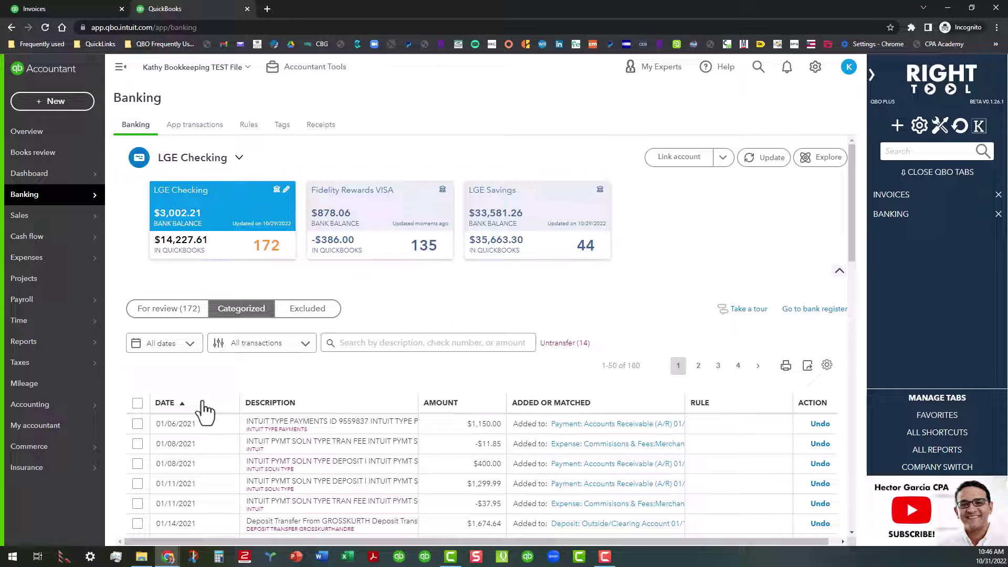
scroll(252, 420, "down", 4)
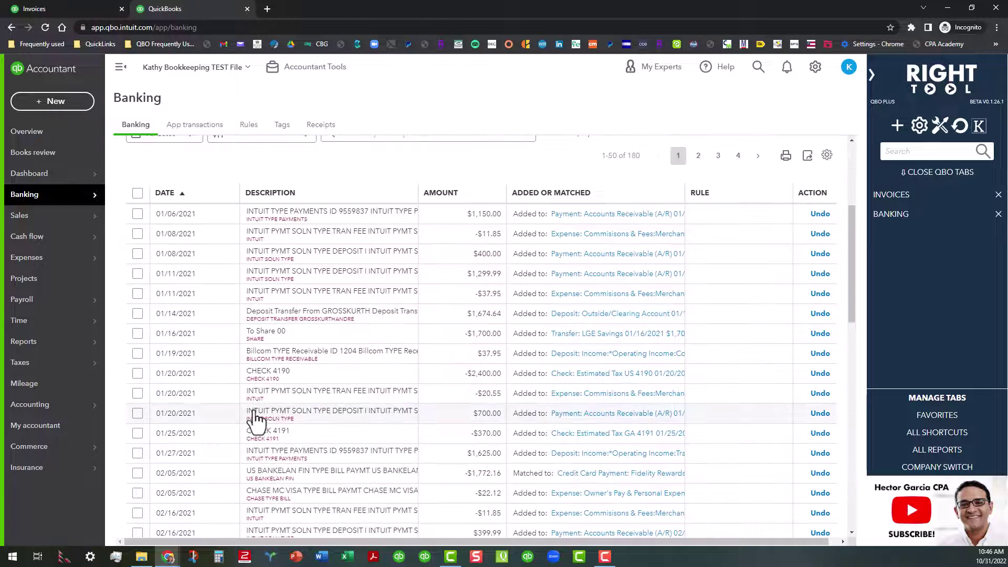
scroll(257, 415, "down", 6)
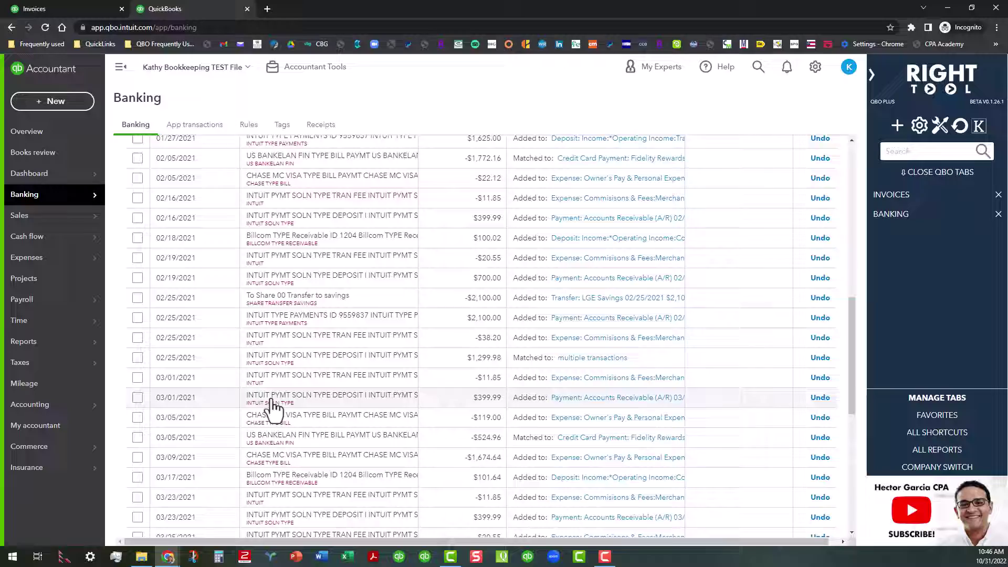
scroll(273, 407, "up", 10)
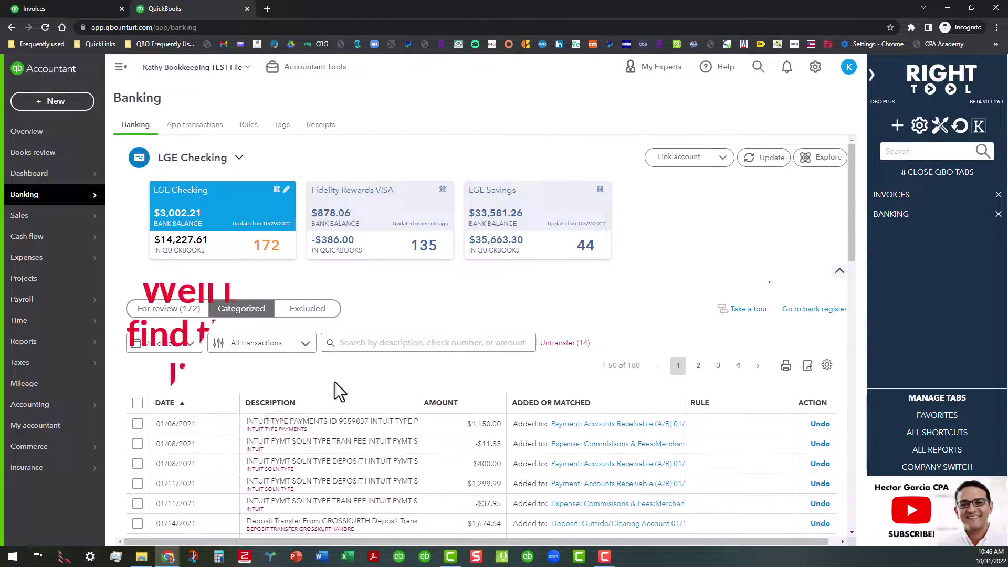
scroll(335, 386, "down", 4)
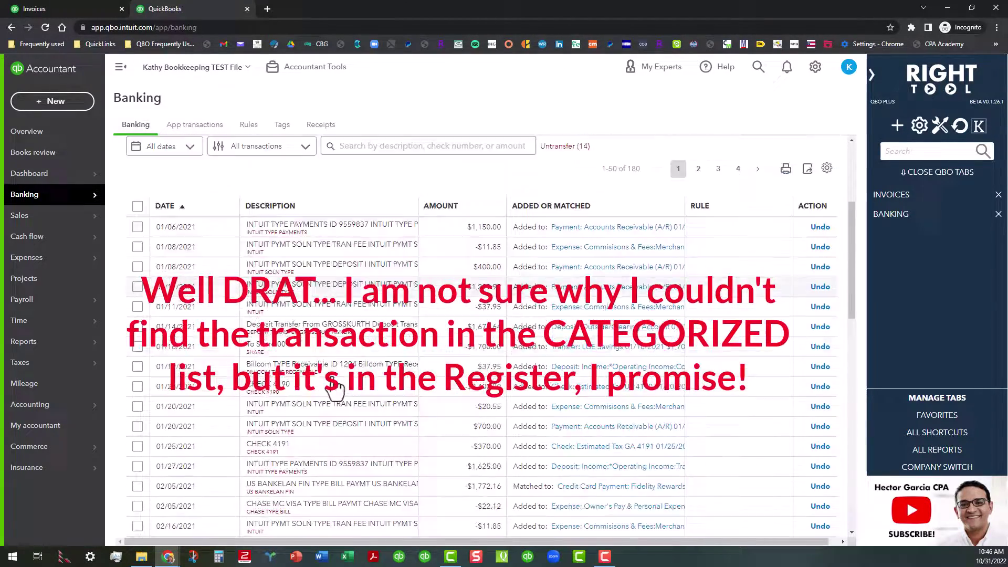
scroll(334, 388, "down", 6)
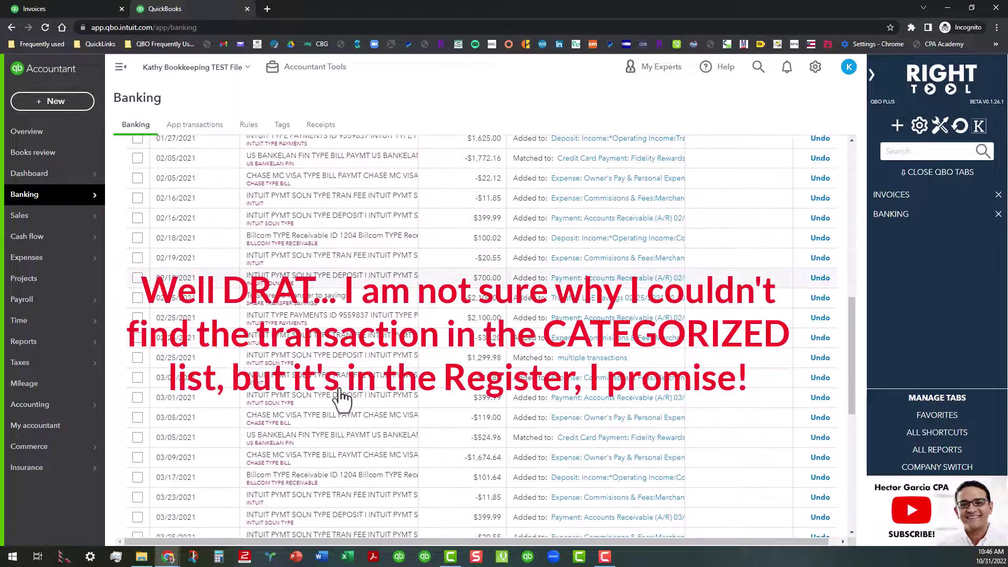
scroll(337, 401, "up", 3)
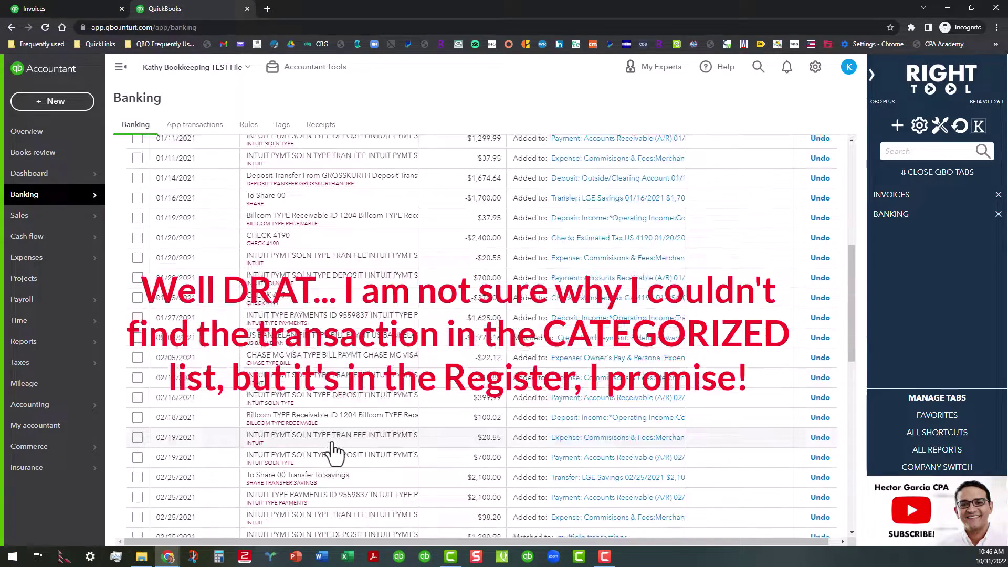
scroll(335, 451, "up", 7)
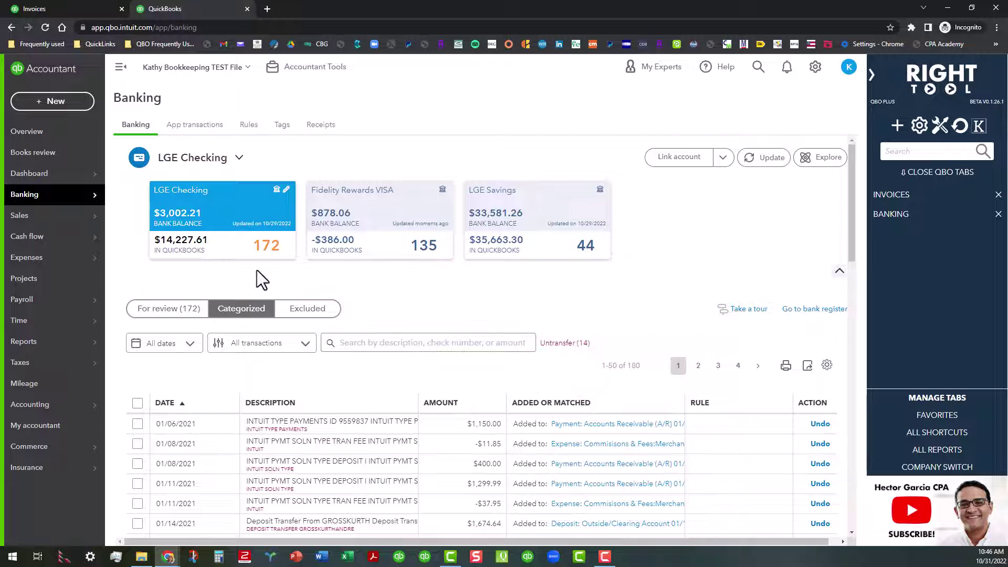
Return to For review (172) and expand the 02/16/2022 $399.99 Intuit deposit.
left_click(168, 311)
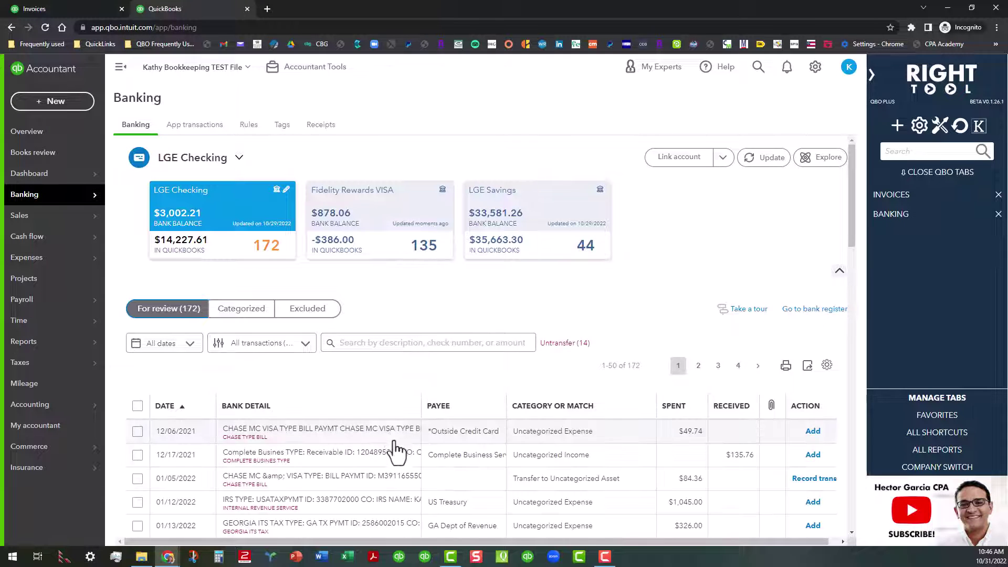
scroll(387, 451, "down", 3)
scroll(387, 449, "down", 2)
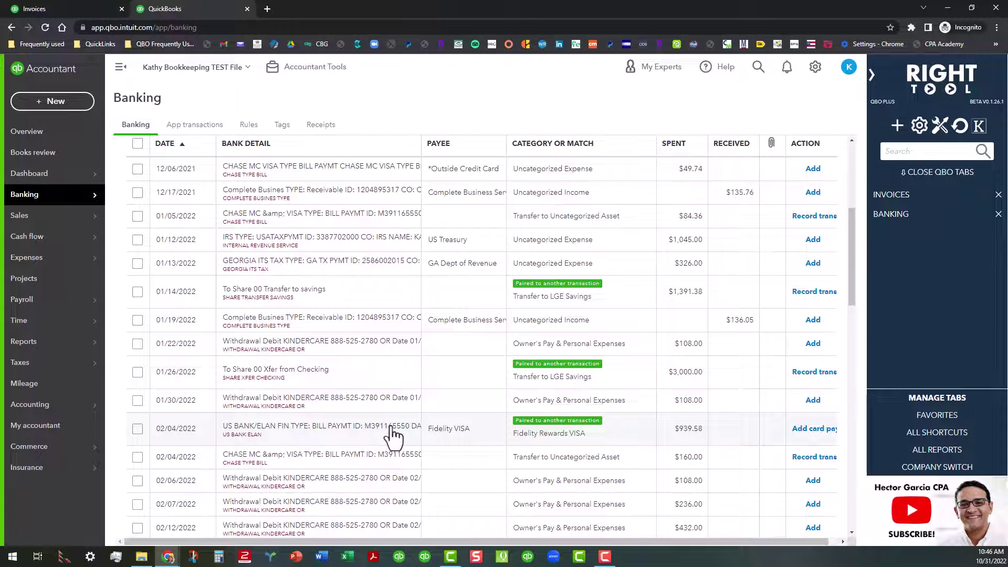
scroll(389, 439, "down", 2)
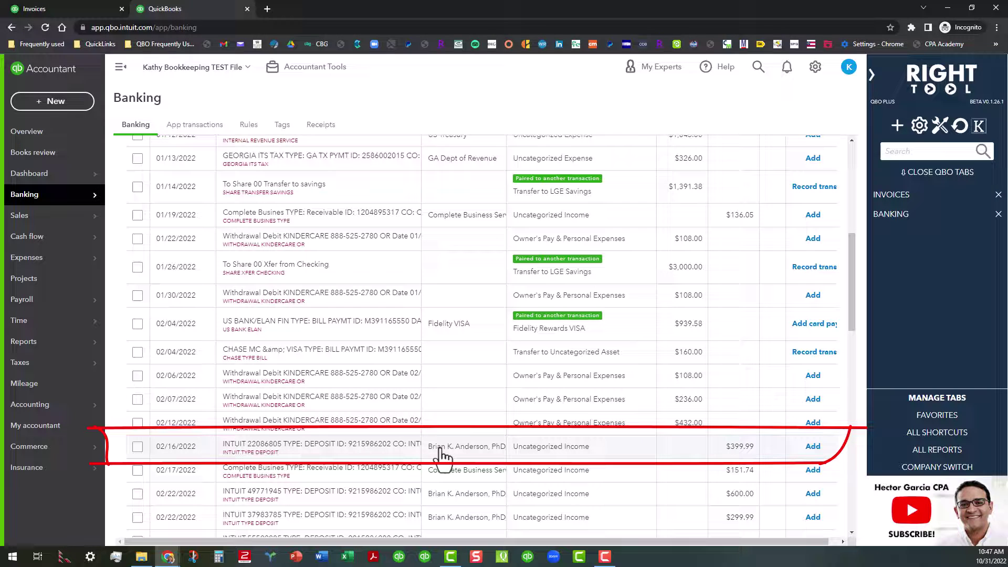
left_click(371, 457)
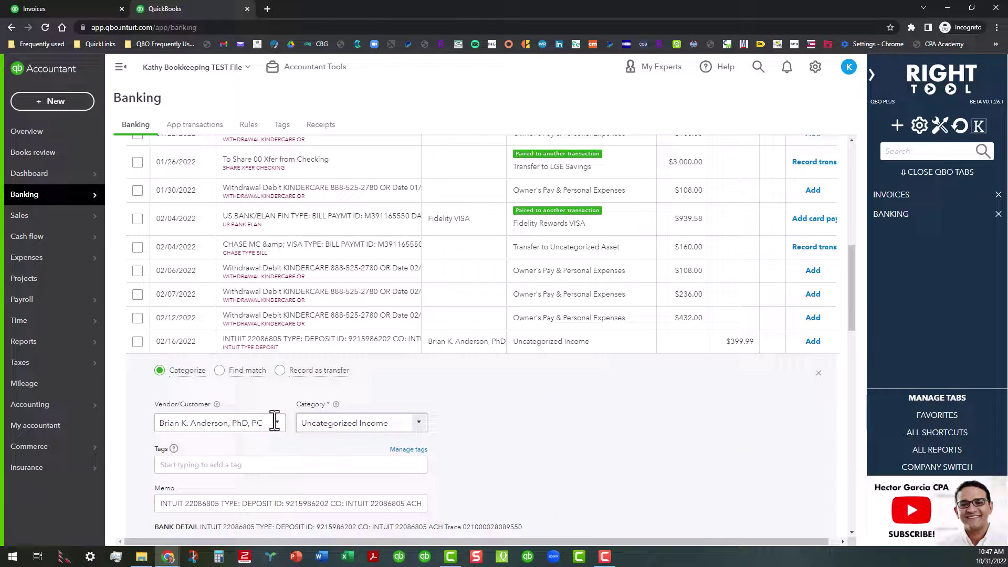
Open Find match for the $399.99 deposit and show only suggested matching invoices.
left_click(221, 371)
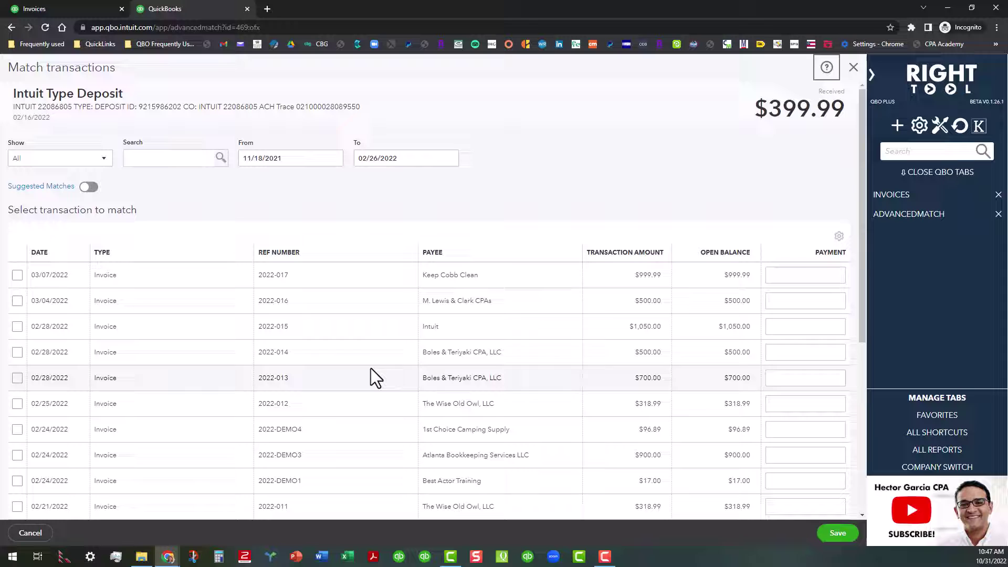
scroll(367, 362, "down", 1)
scroll(363, 368, "down", 3)
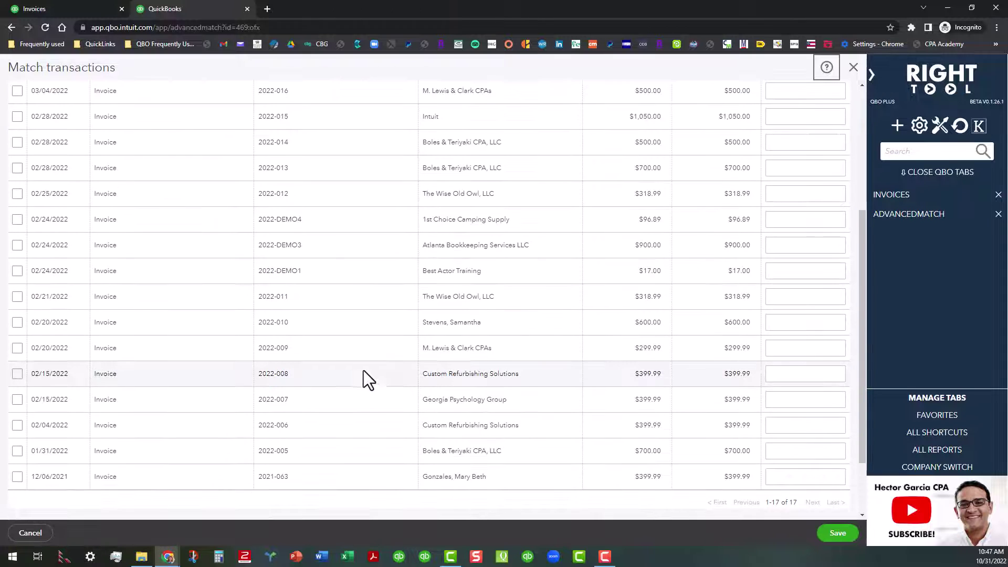
scroll(371, 386, "up", 4)
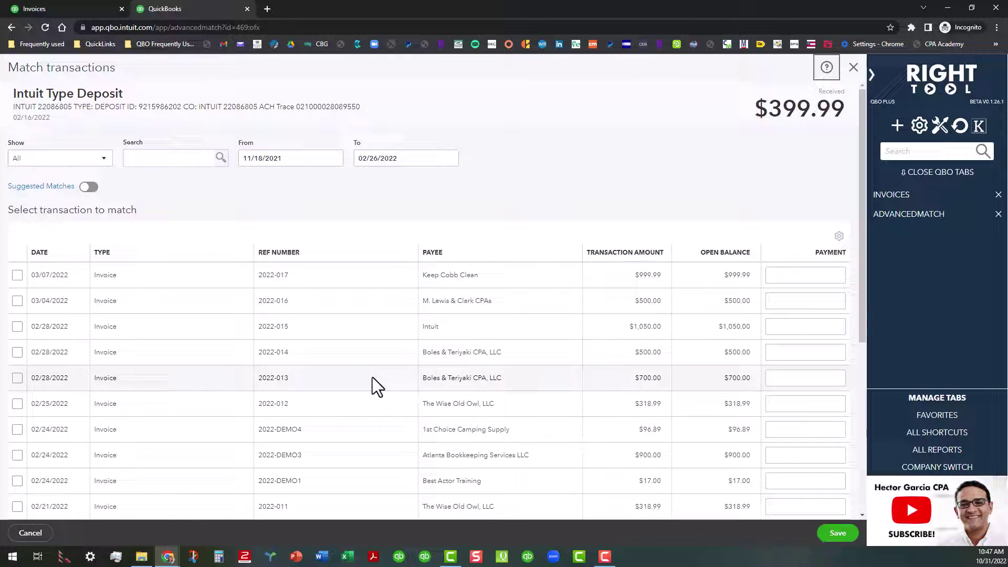
left_click(90, 188)
Select Custom Refurbishing Solutions invoice 2022-006 for $399.99 and save the match.
scroll(344, 257, "down", 3)
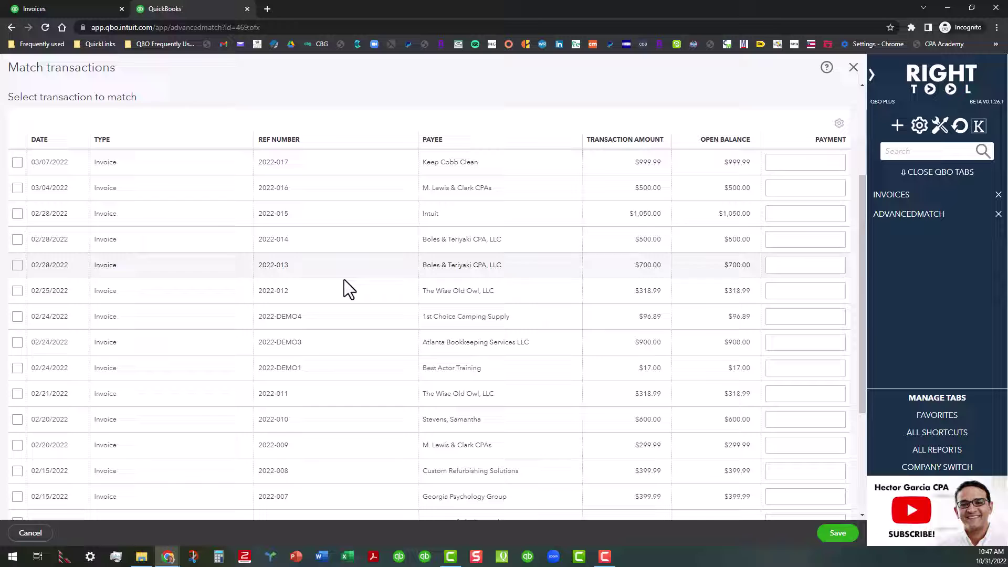
scroll(388, 196, "up", 3)
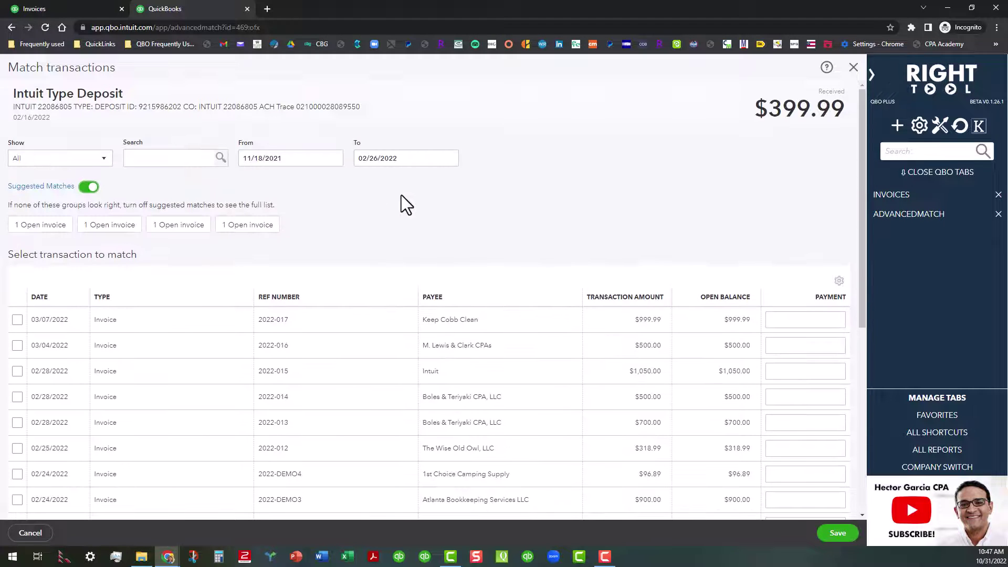
scroll(424, 214, "down", 1)
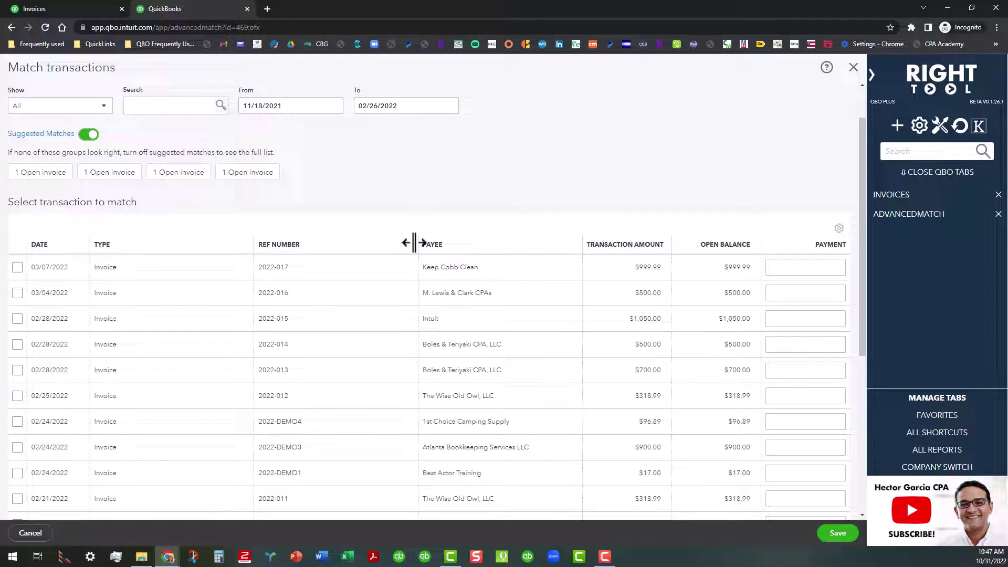
scroll(374, 321, "down", 1)
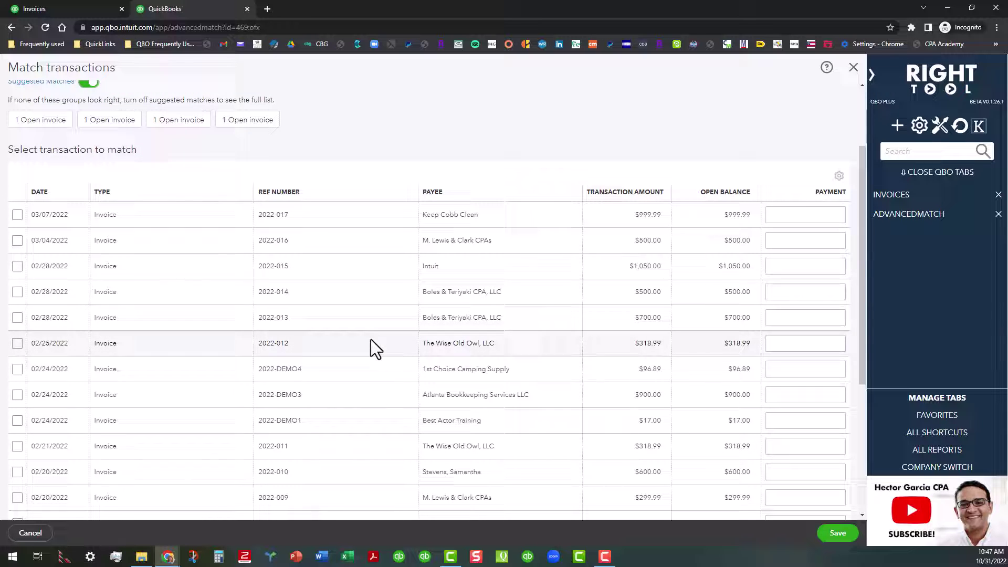
scroll(374, 257, "up", 2)
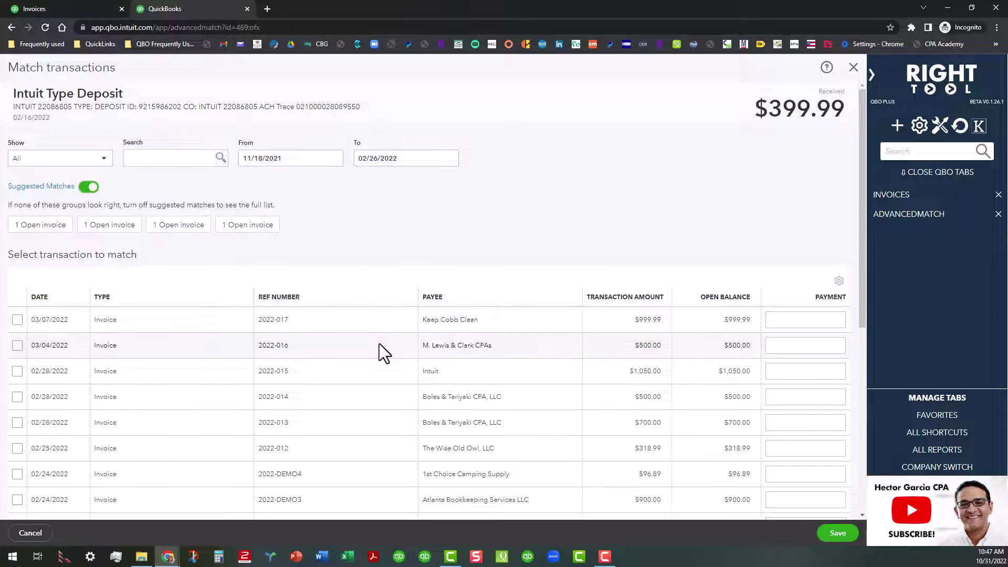
scroll(379, 344, "down", 4)
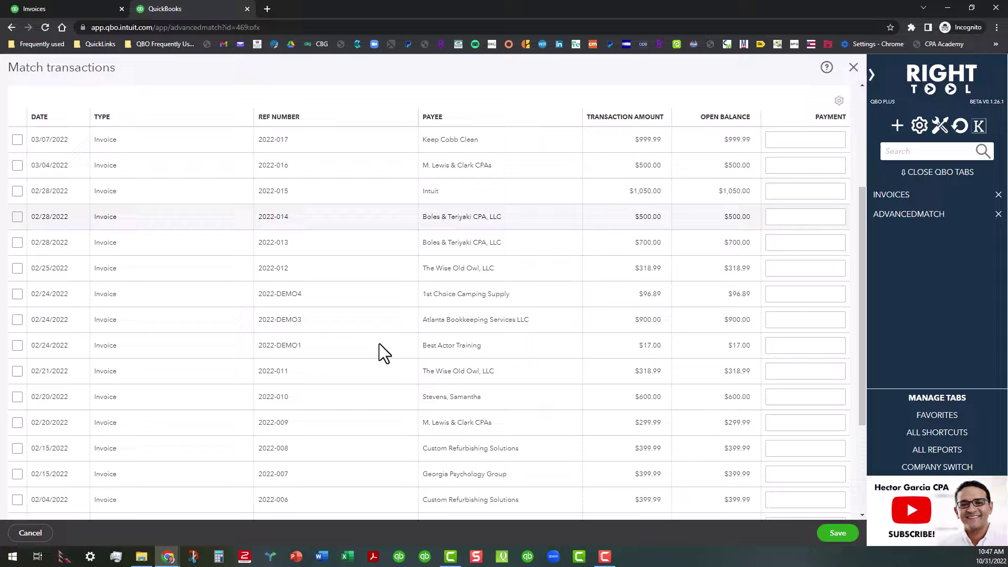
scroll(363, 420, "down", 2)
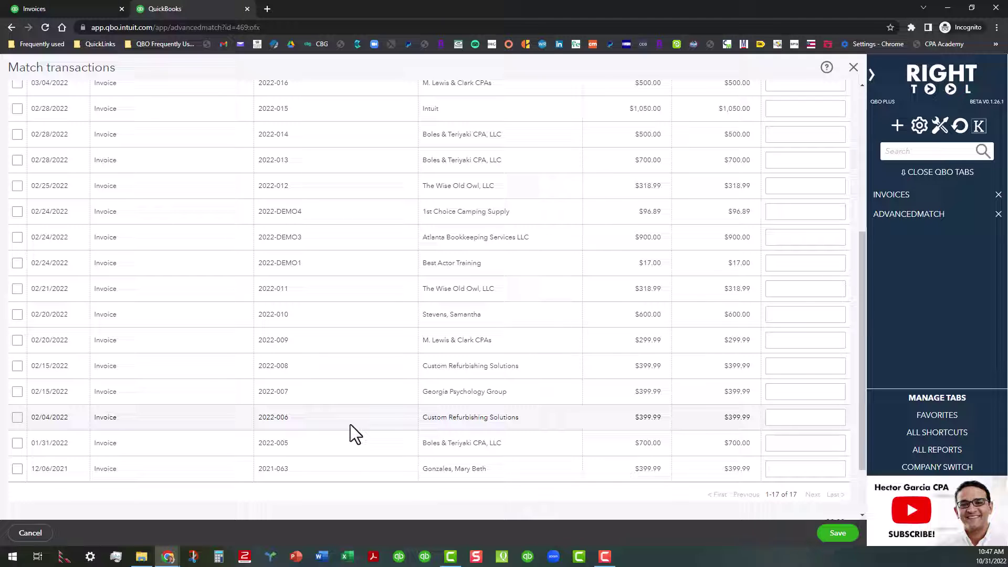
scroll(346, 367, "up", 5)
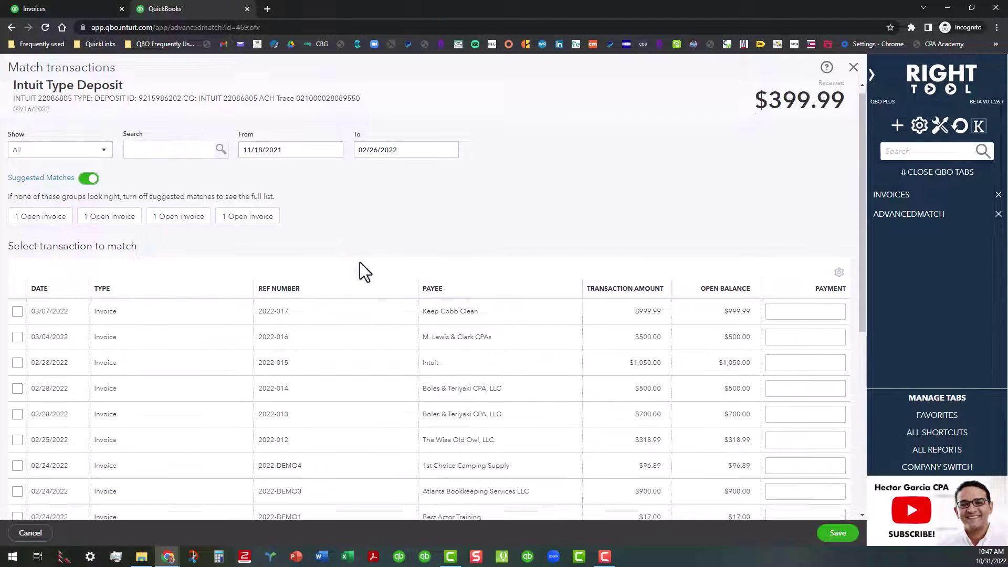
scroll(349, 425, "down", 5)
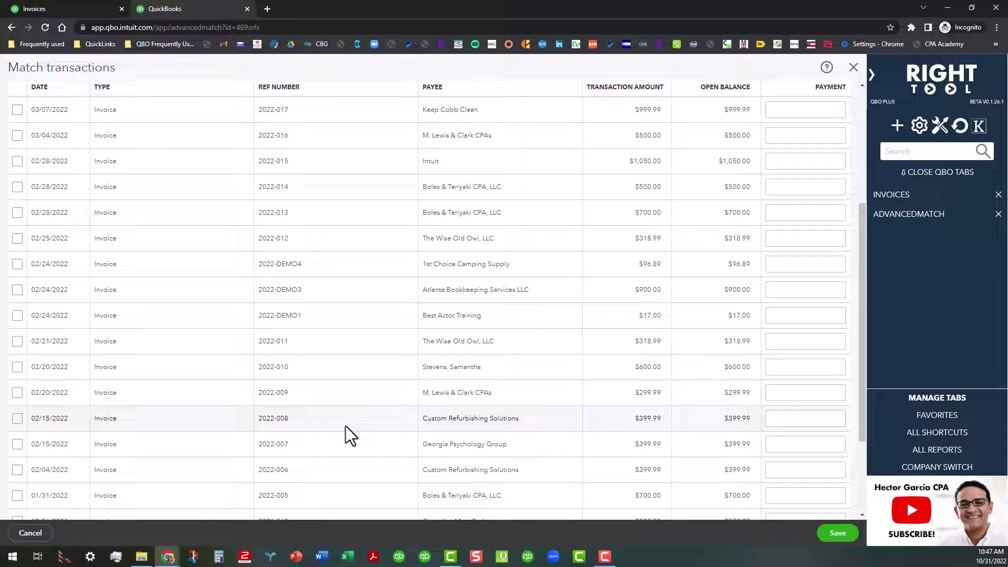
scroll(345, 437, "down", 2)
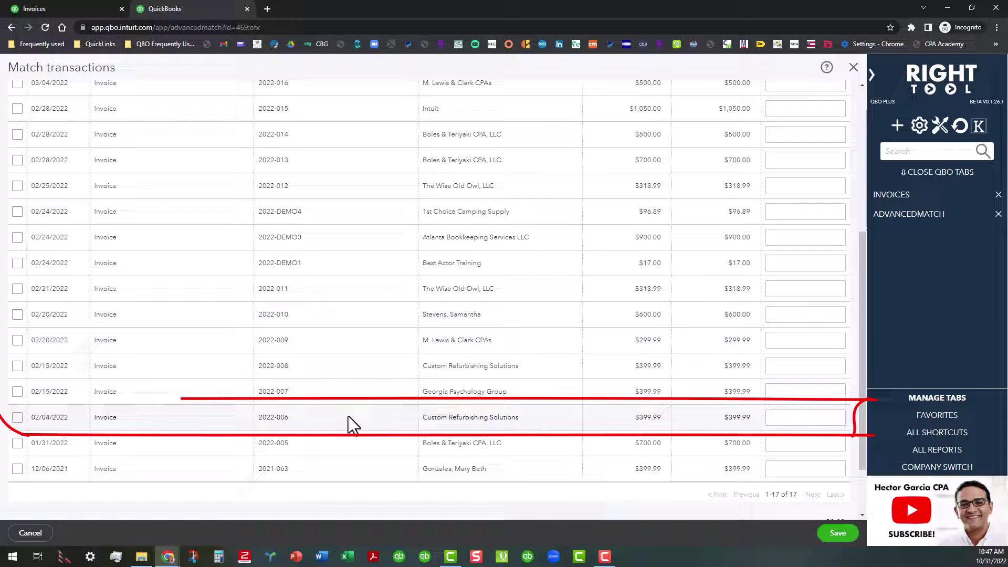
left_click(18, 417)
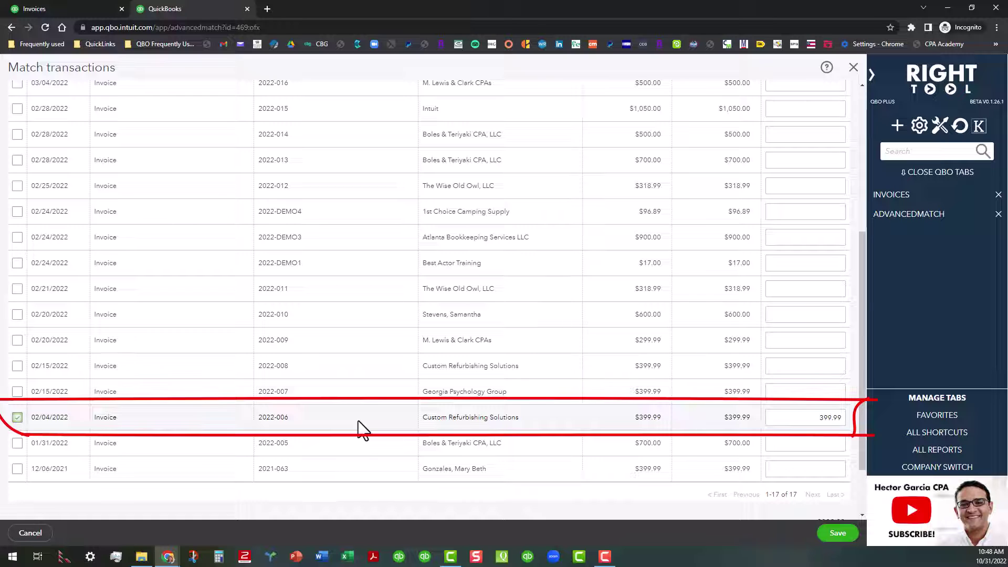
left_click(839, 536)
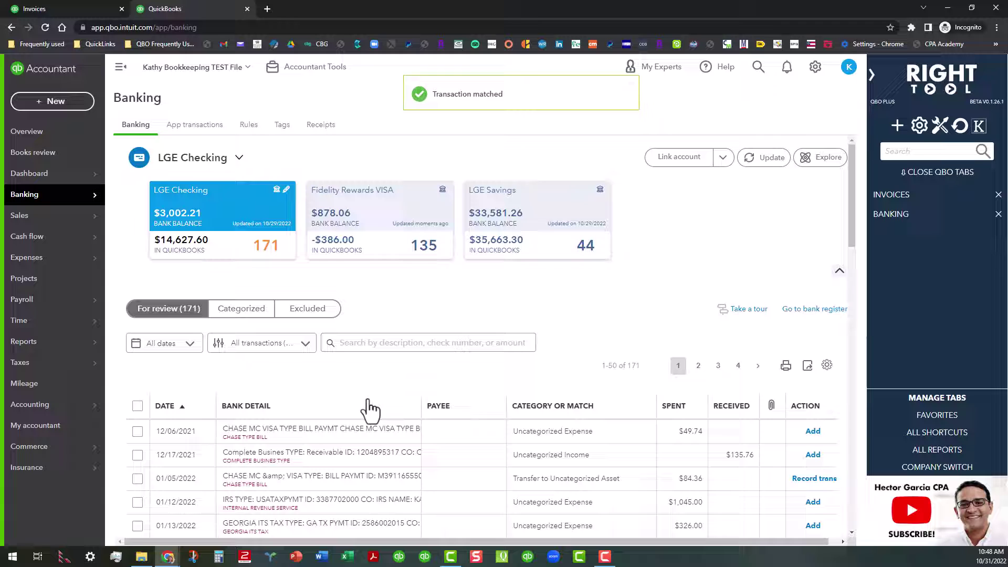
Expand the 02/22/2022 $600 deposit in For review.
scroll(375, 402, "down", 4)
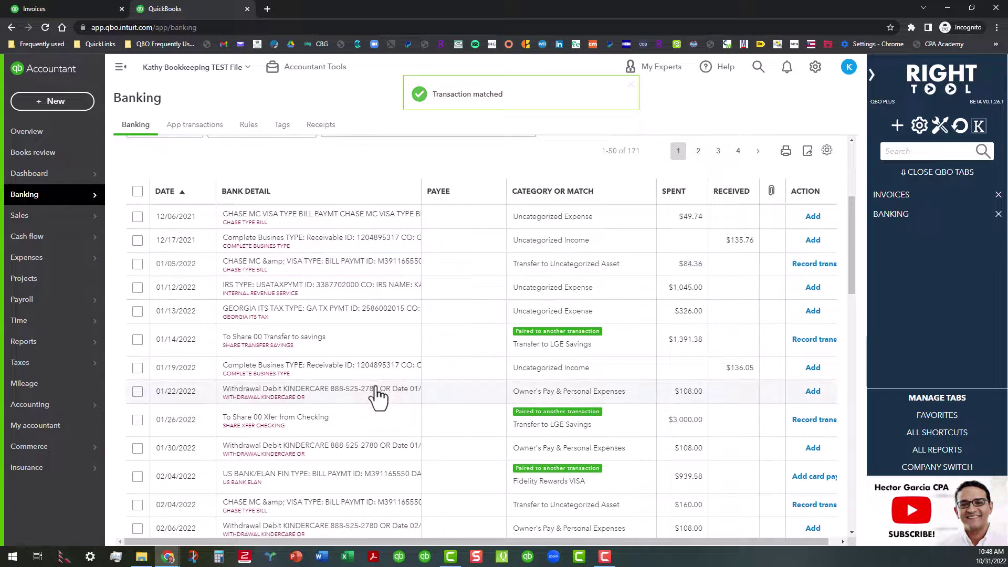
scroll(375, 396, "down", 3)
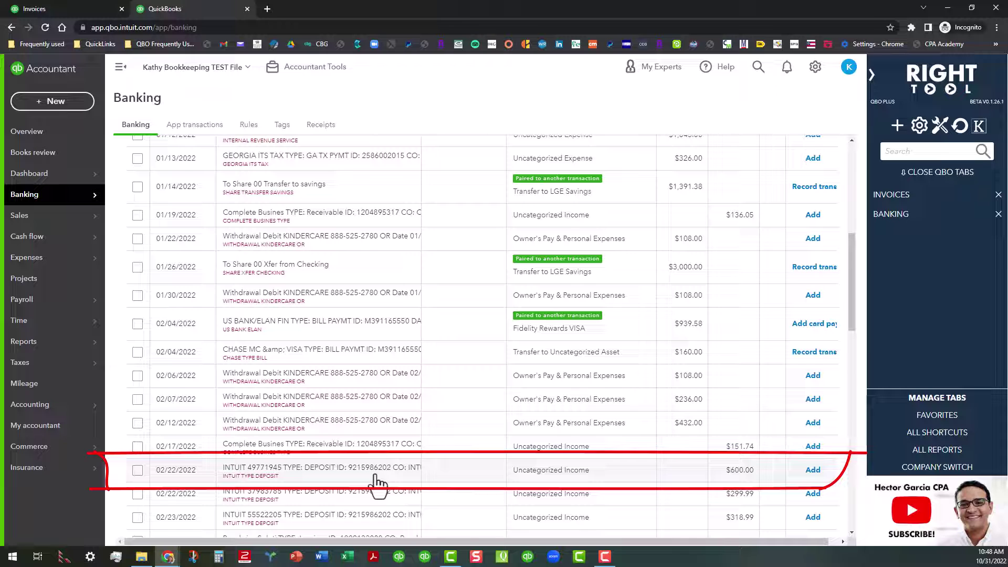
left_click(377, 480)
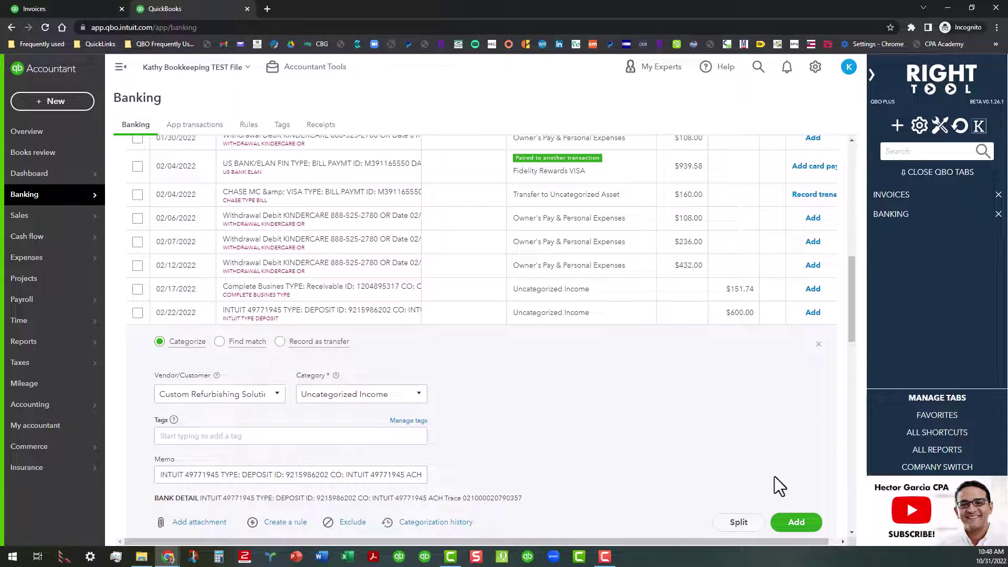
Match the $600 deposit to invoice 2022-010 with Find match and save it.
left_click(220, 343)
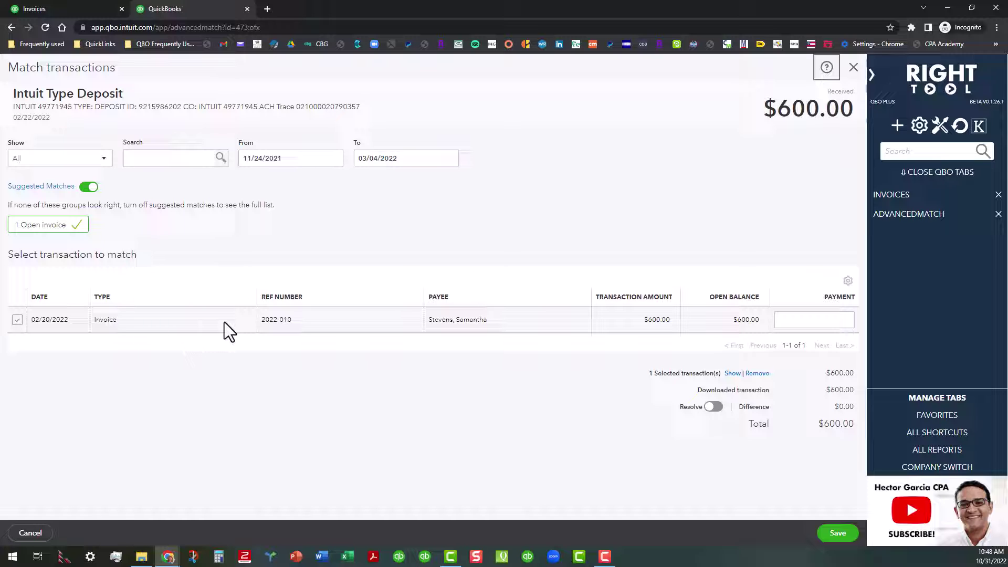
left_click(95, 190)
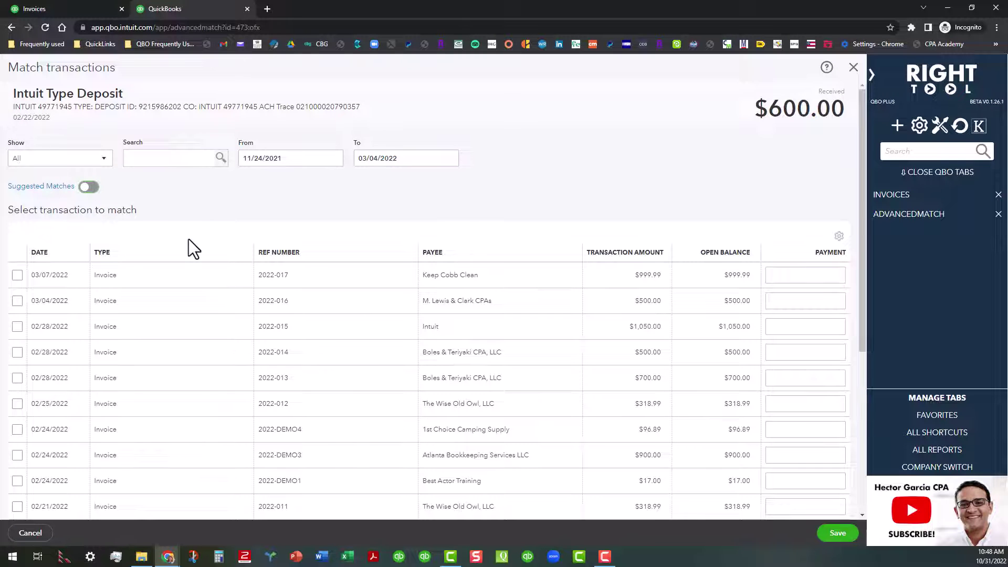
scroll(188, 239, "down", 2)
scroll(188, 239, "down", 2)
scroll(145, 203, "up", 5)
left_click(88, 187)
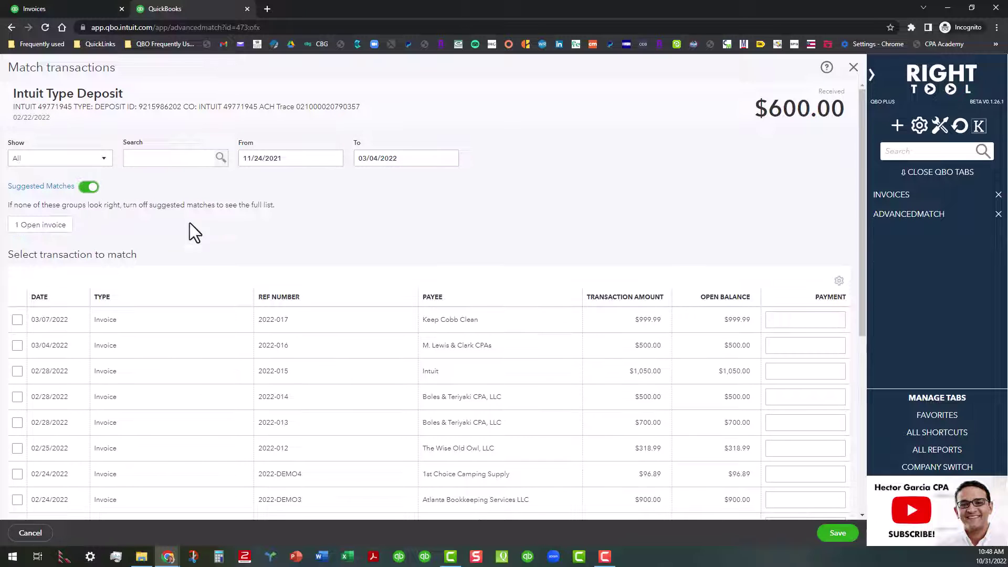
scroll(183, 252, "down", 3)
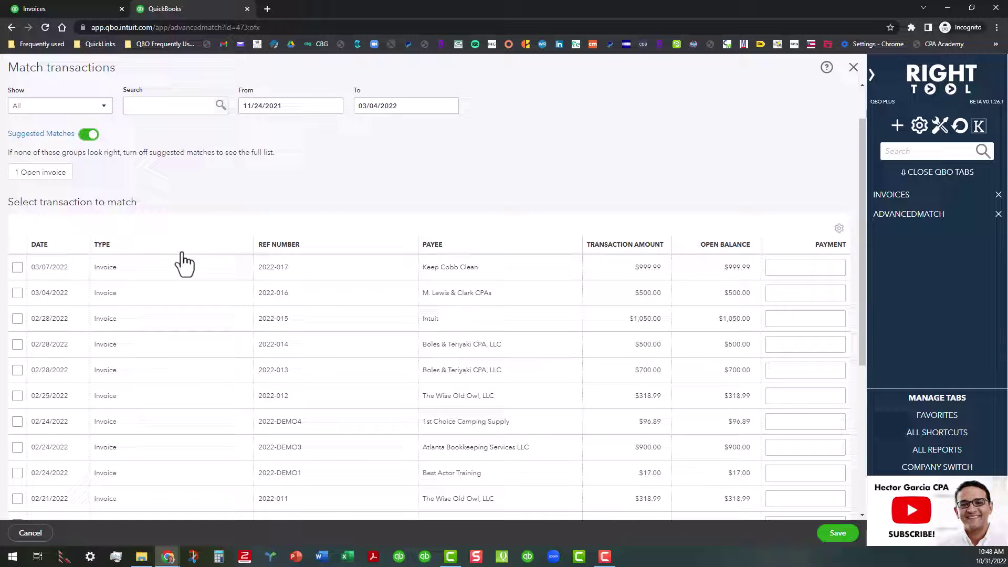
scroll(182, 255, "down", 1)
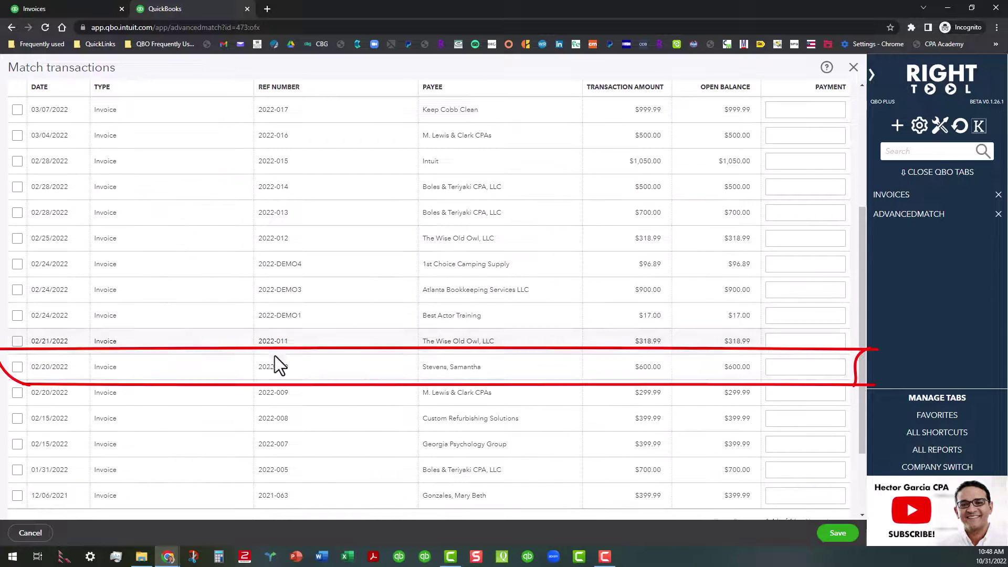
left_click(17, 368)
scroll(239, 338, "up", 4)
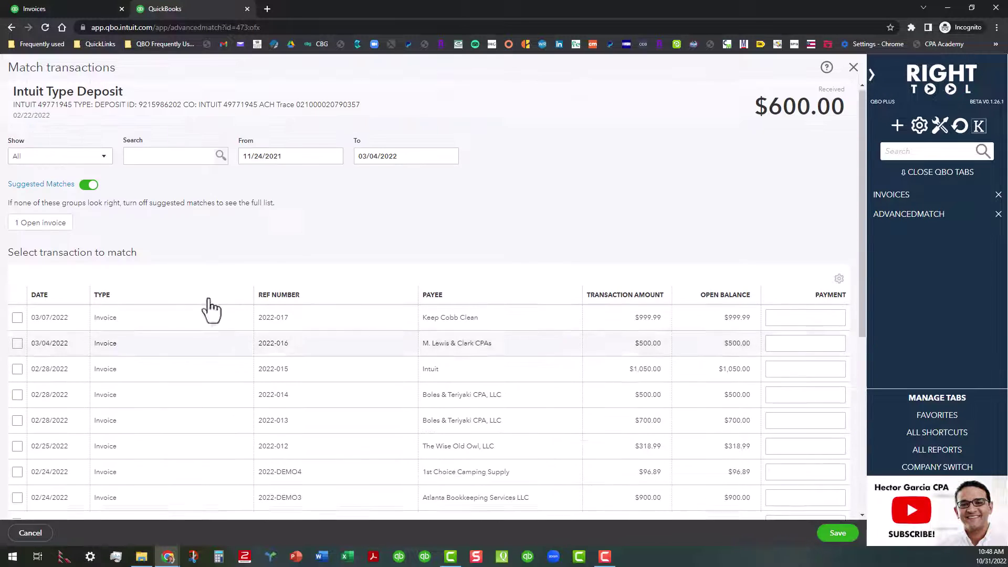
scroll(160, 163, "down", 2)
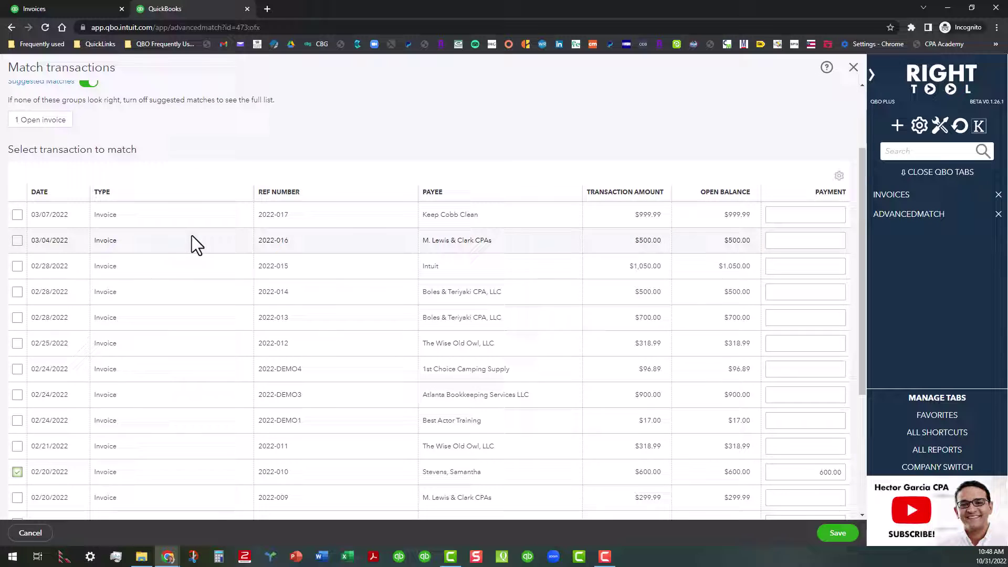
left_click(842, 536)
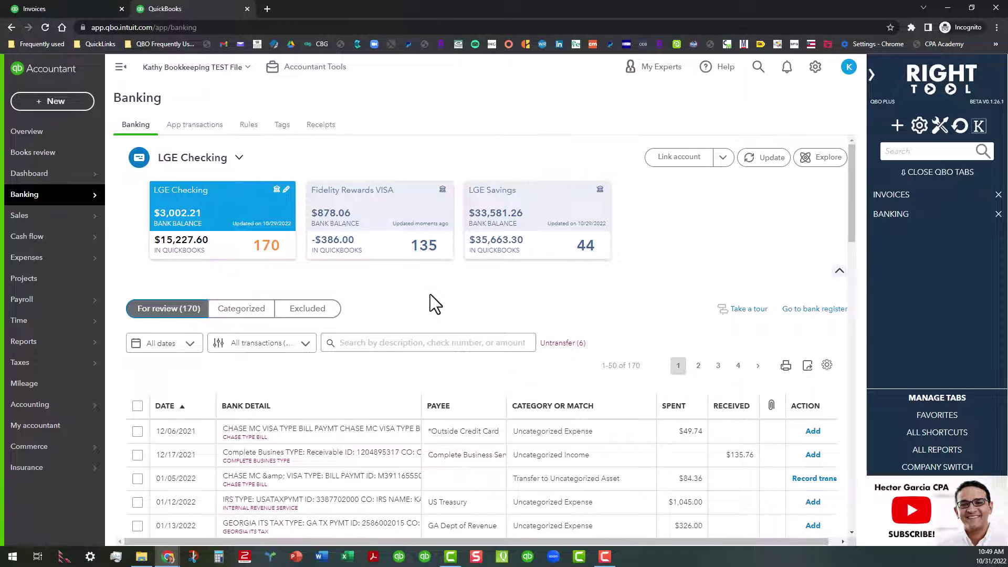
Expand the 02/25/2022 $700 deposit in For review.
scroll(410, 399, "down", 7)
scroll(412, 389, "down", 2)
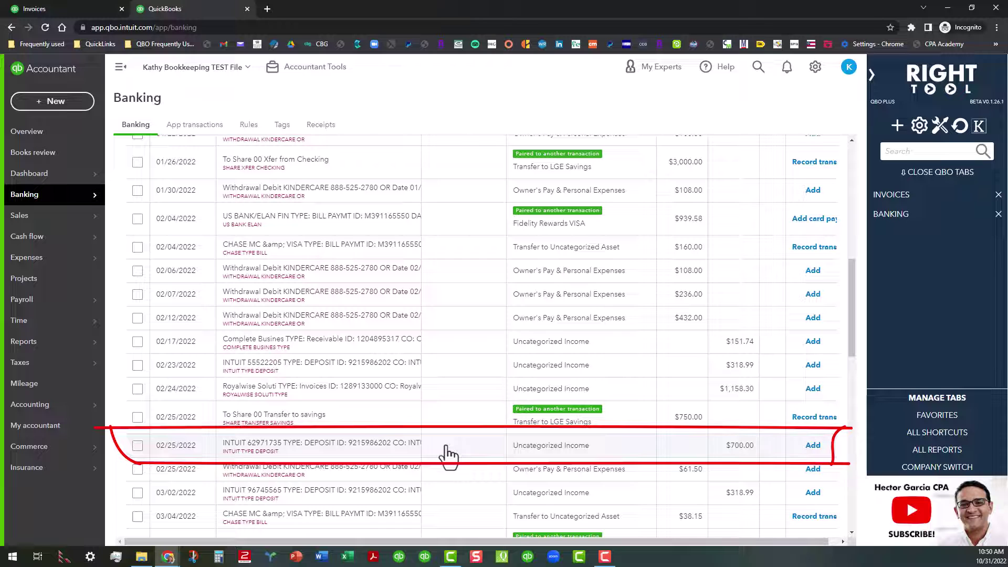
left_click(373, 456)
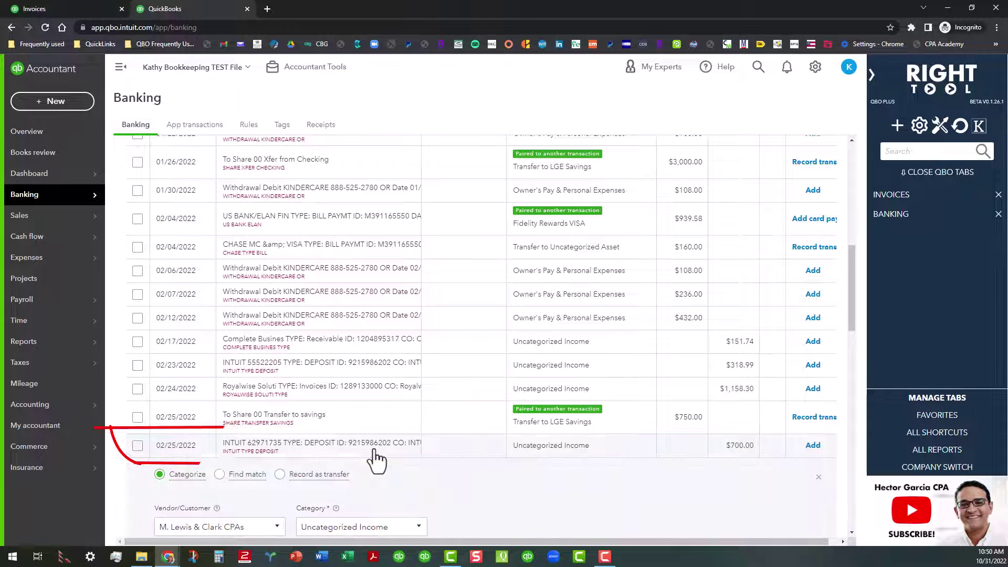
Match the $700 deposit to Boles & Teriyaki CPA, LLC invoice 2022-005 and save.
left_click(220, 474)
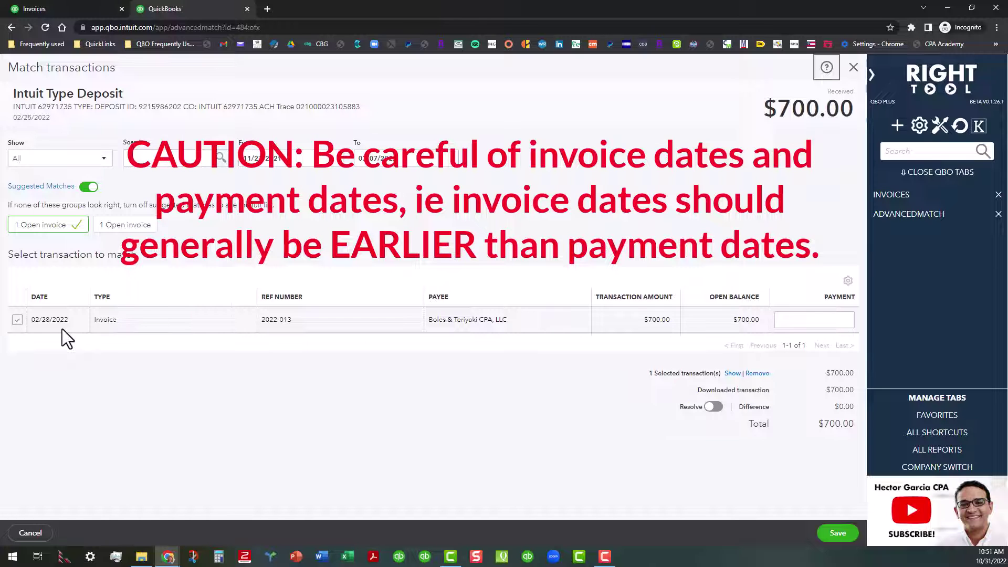
left_click(90, 187)
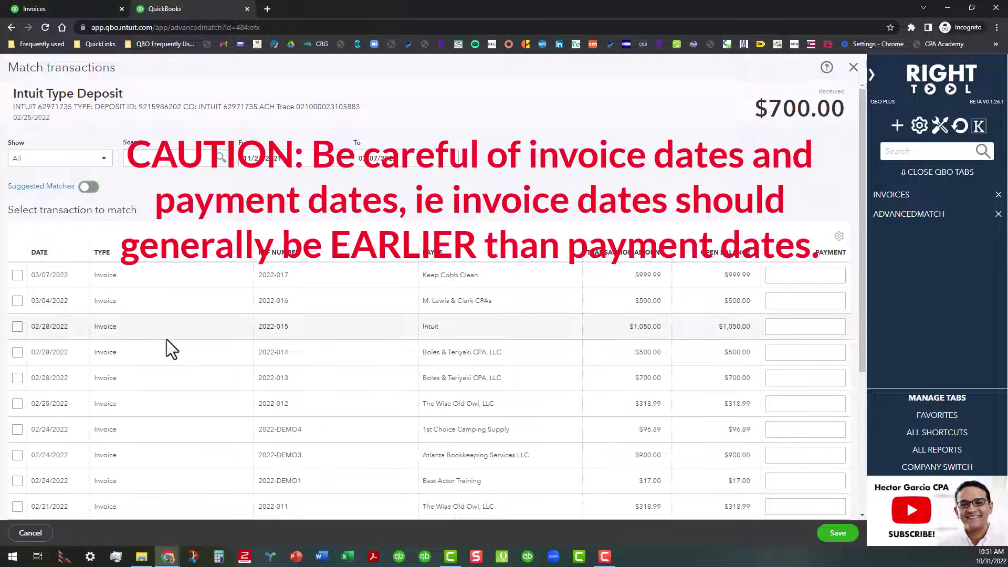
scroll(167, 339, "down", 3)
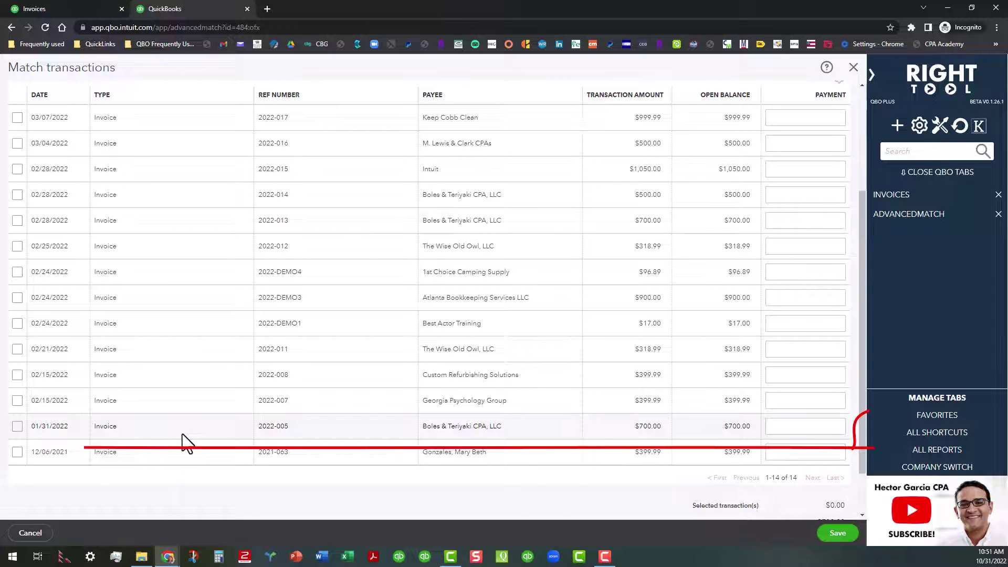
left_click(18, 427)
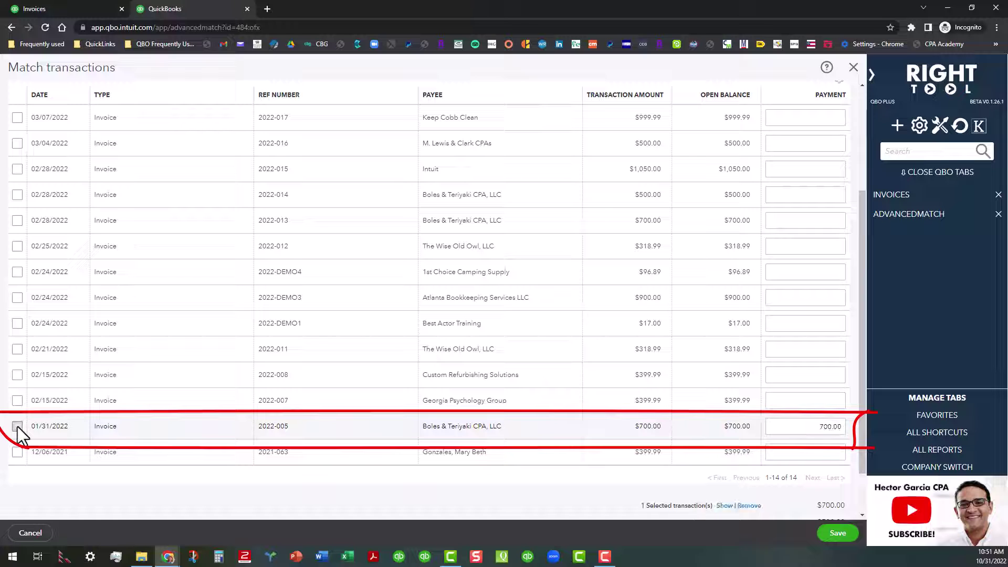
left_click(839, 533)
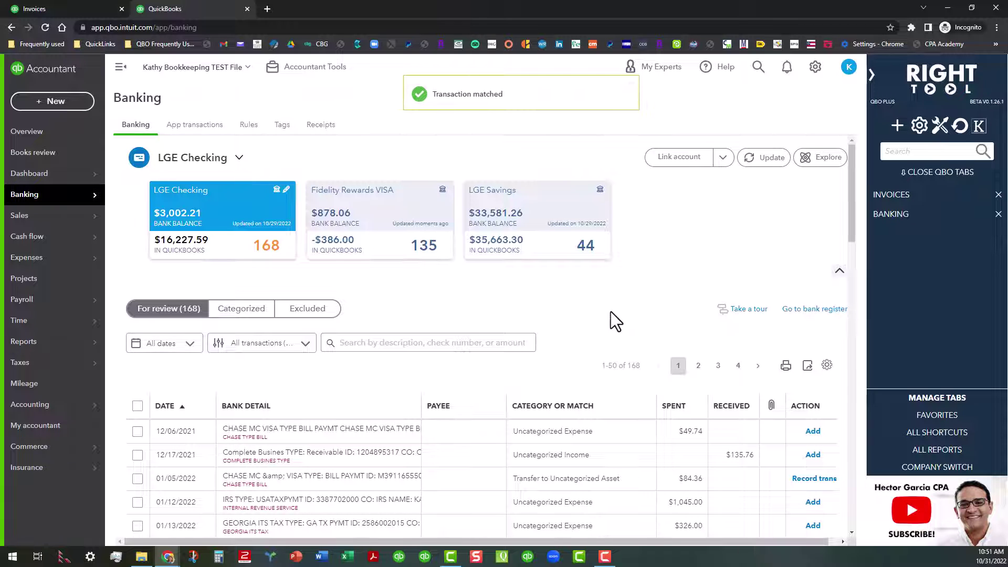
Expand the 03/04/2022 $1,050.00 Intuit payment in For review.
scroll(604, 314, "down", 5)
scroll(613, 374, "down", 6)
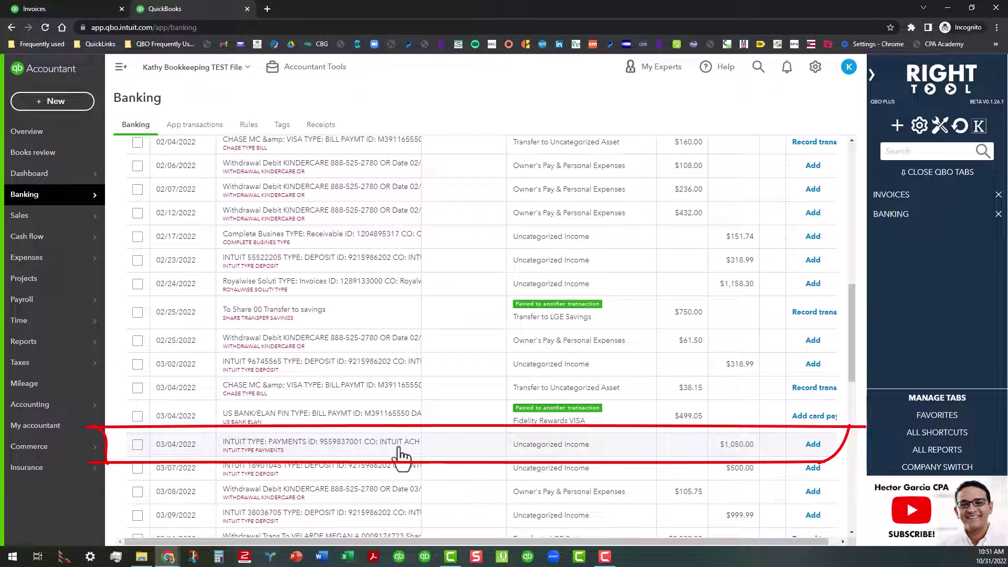
left_click(402, 452)
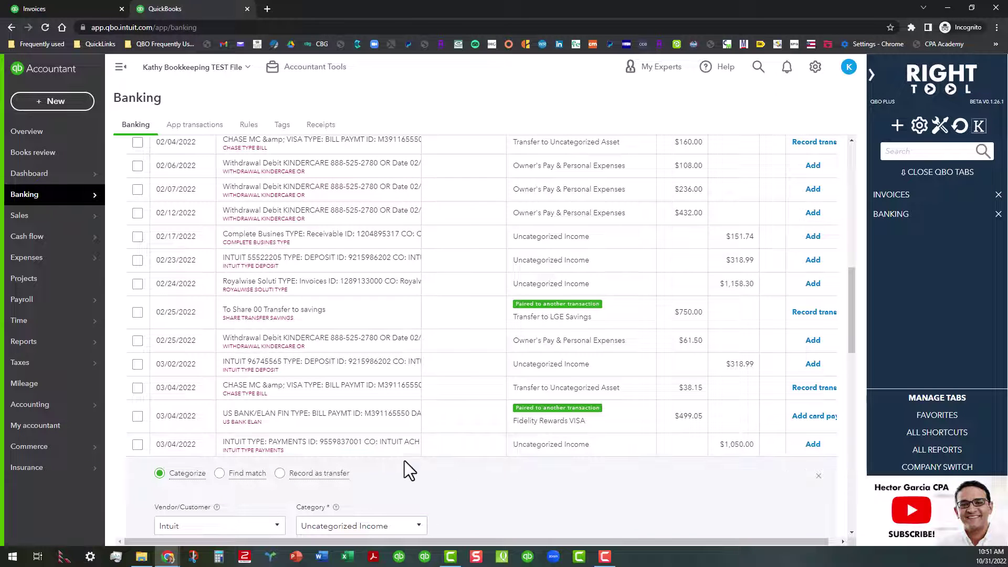
Match the $1,050.00 payment to Intuit invoice 2022-015 with Find match and save.
left_click(221, 474)
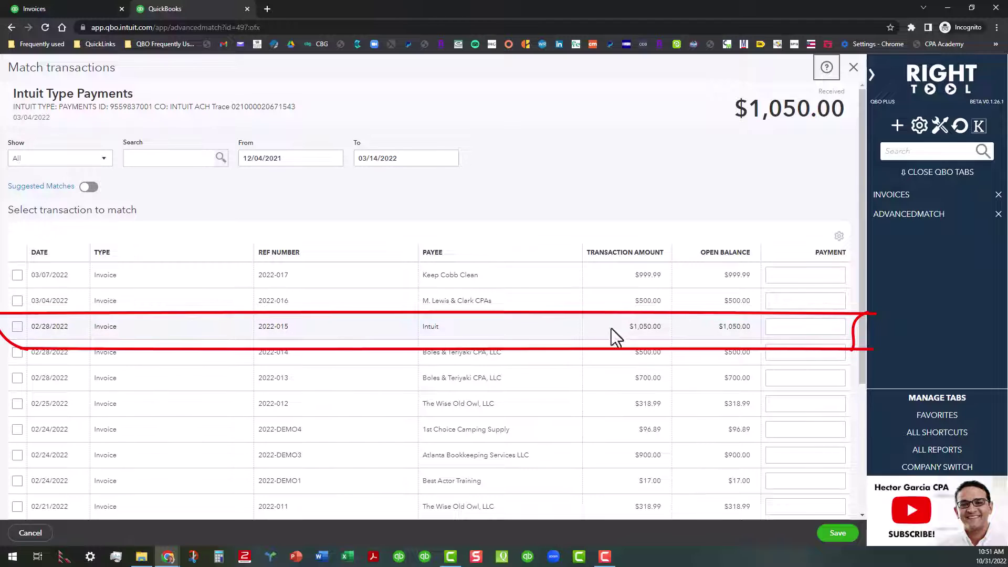
left_click(16, 328)
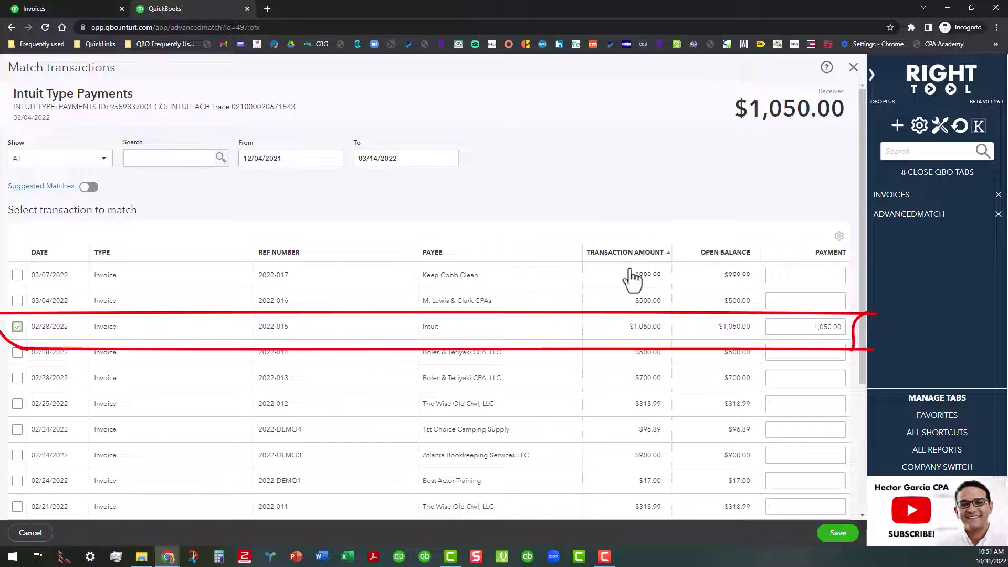
left_click(838, 537)
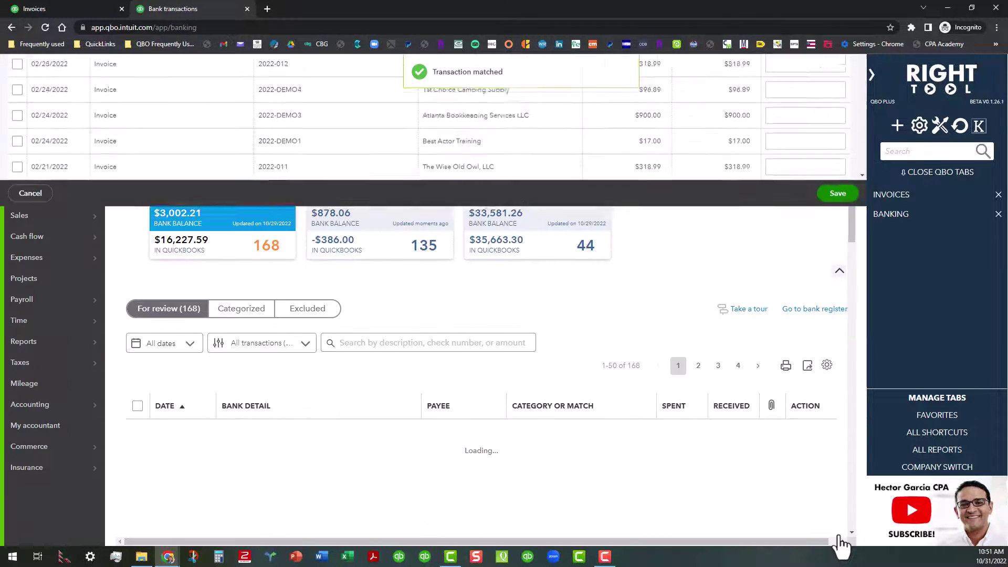